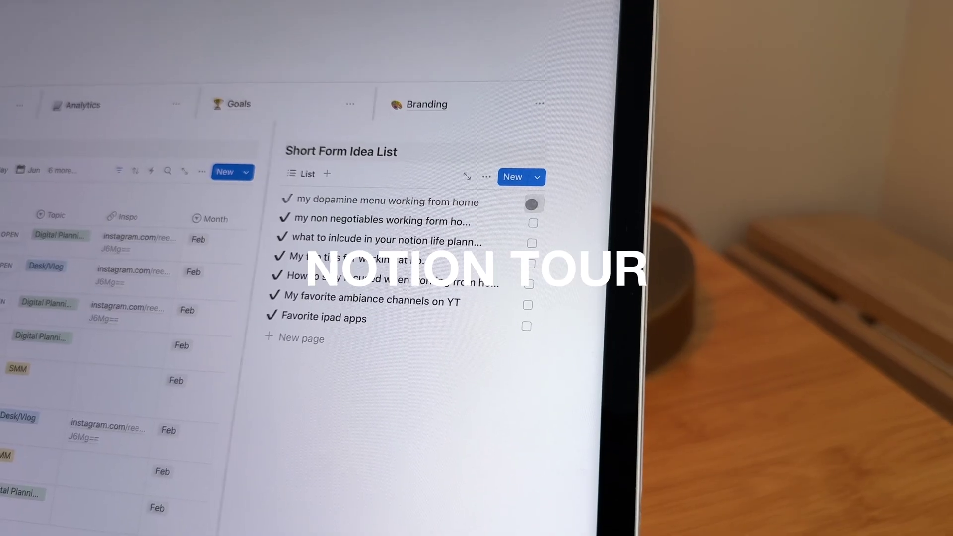
# Scroll through the Short Form Content Planner table to look over its posts
pyautogui.click(529, 203)
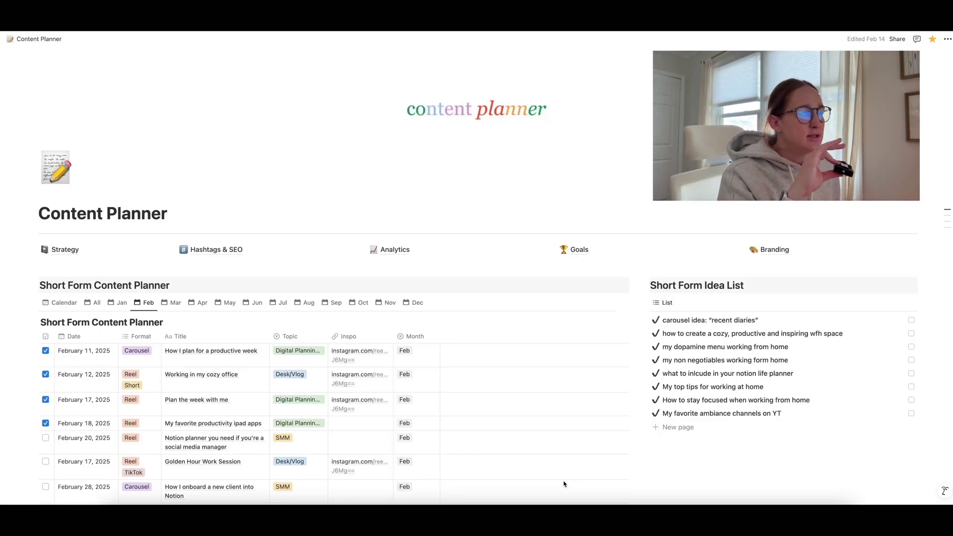
pyautogui.scroll(-1, 564, 484)
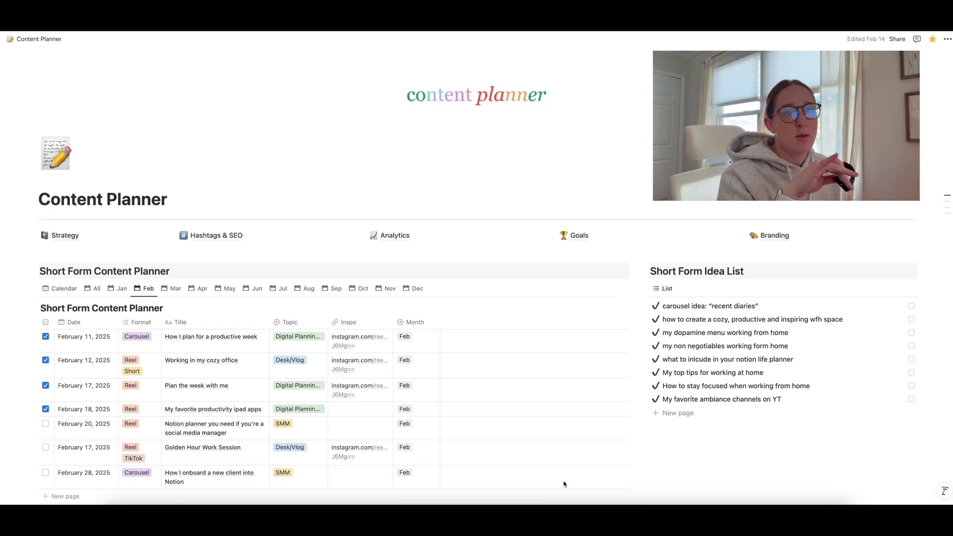
pyautogui.scroll(1, 555, 400)
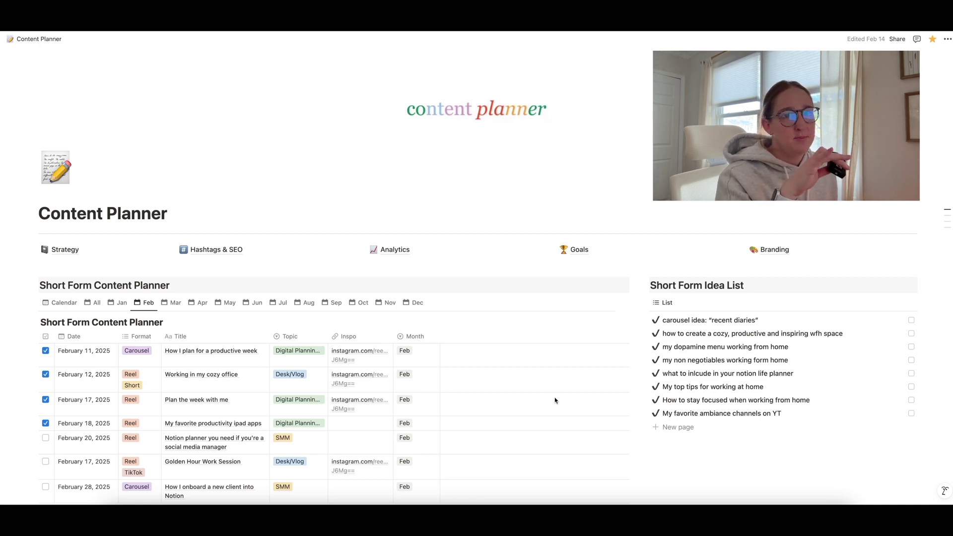
pyautogui.scroll(-6, 555, 400)
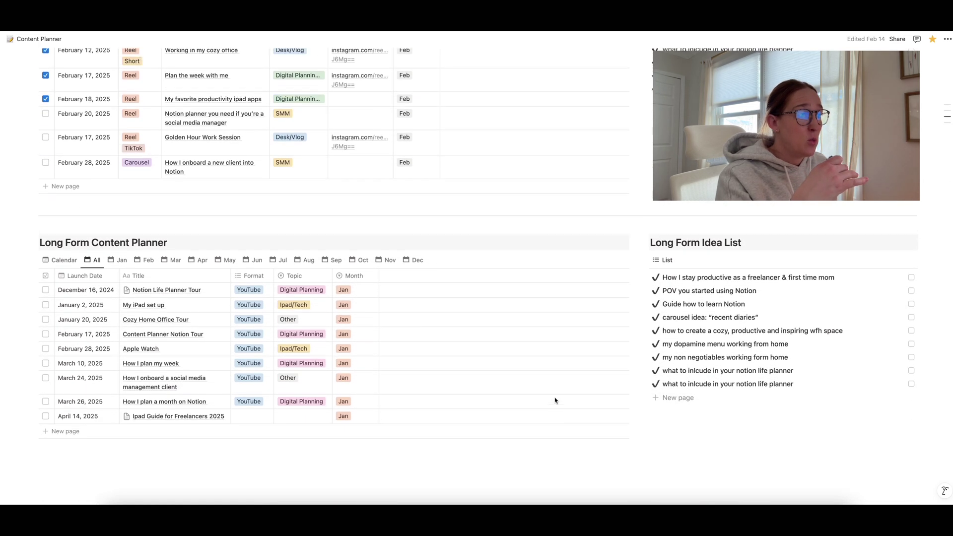
pyautogui.scroll(5, 555, 400)
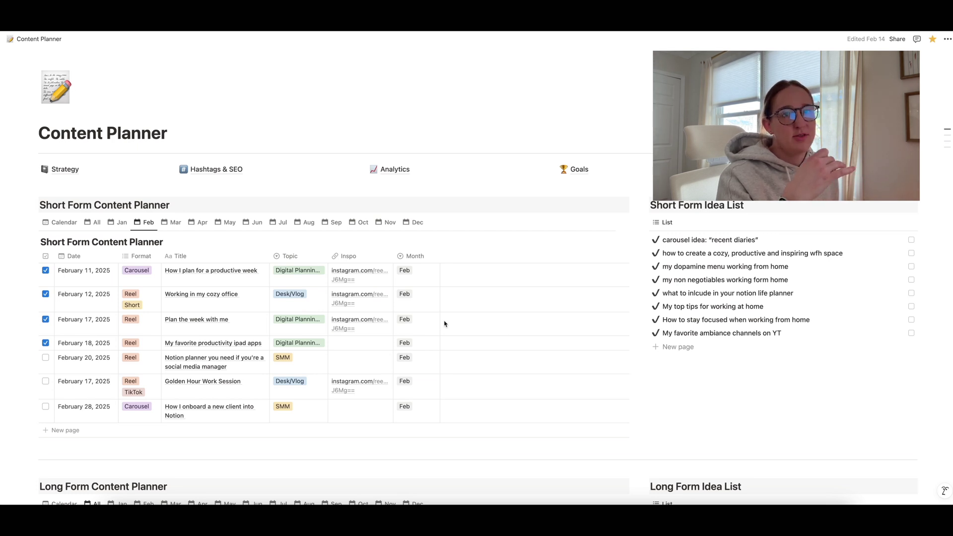
pyautogui.scroll(1, 445, 323)
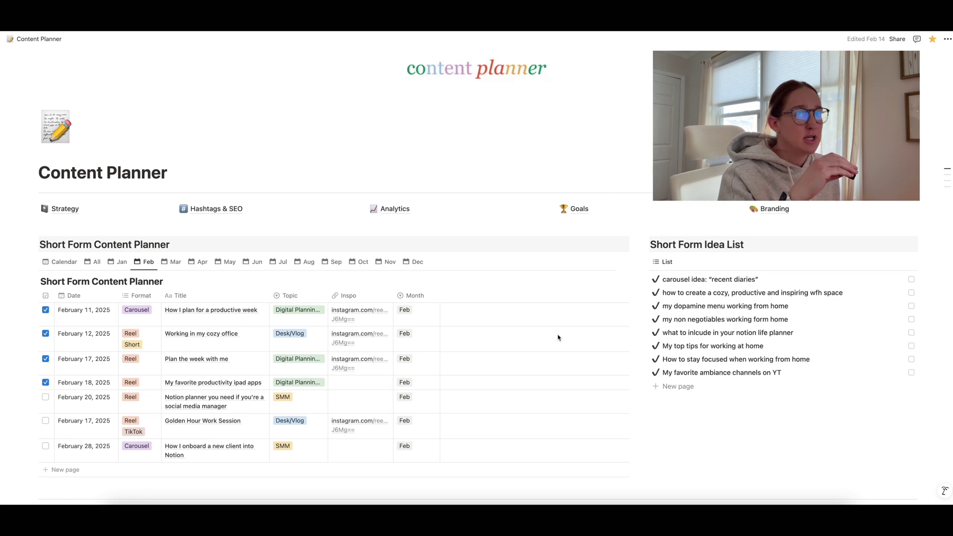
pyautogui.scroll(-3, 558, 338)
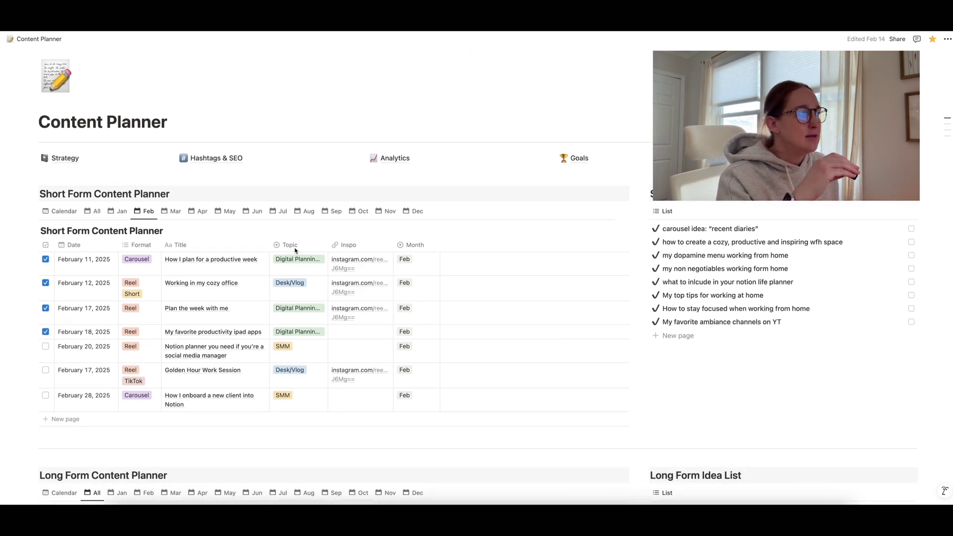
# Switch the short-form planner through Calendar, all-posts, January and finally February views
pyautogui.click(59, 213)
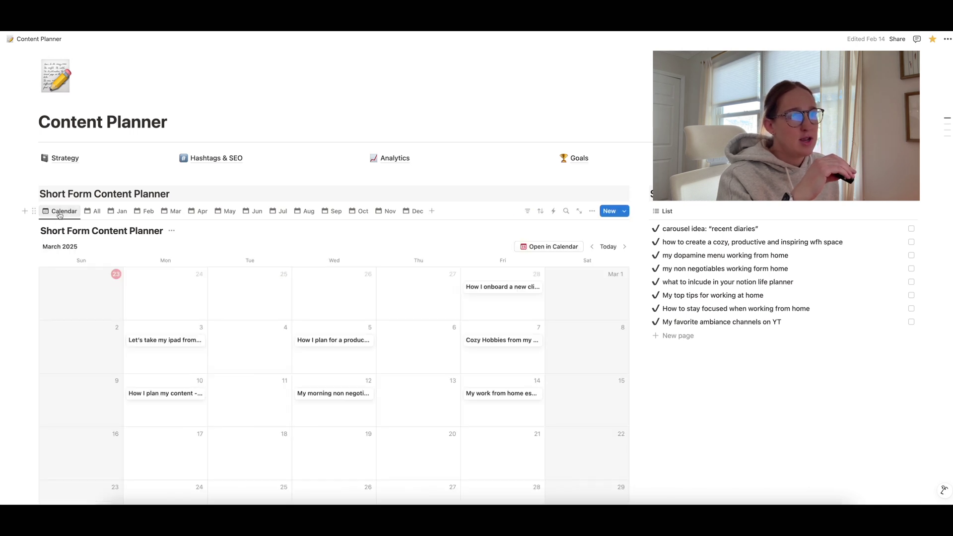
pyautogui.scroll(-2, 342, 280)
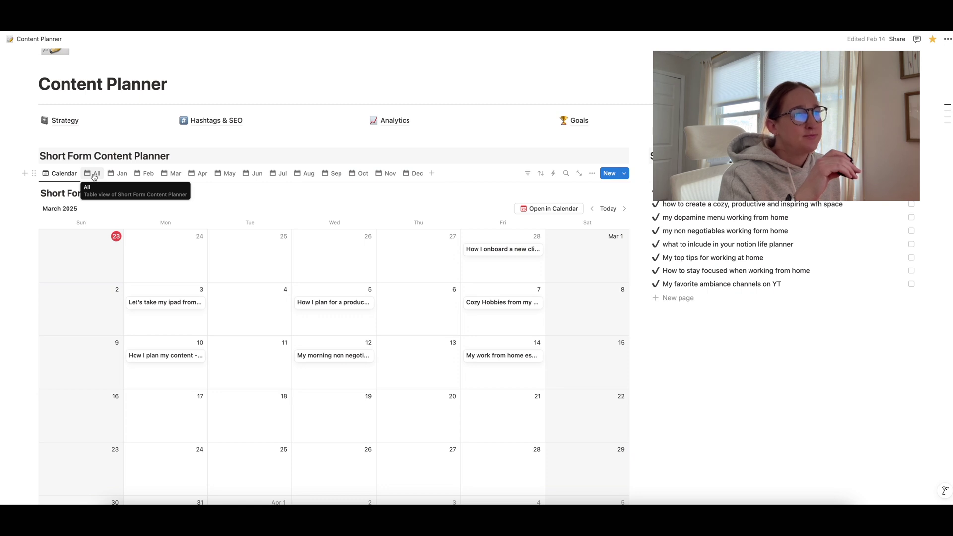
pyautogui.click(94, 174)
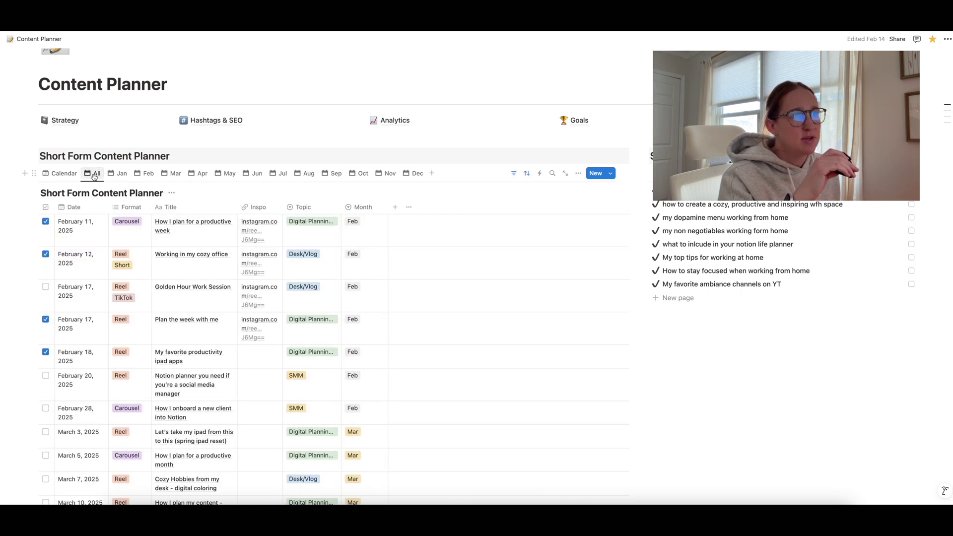
pyautogui.scroll(-6, 225, 313)
pyautogui.scroll(3, 226, 312)
pyautogui.scroll(5, 226, 311)
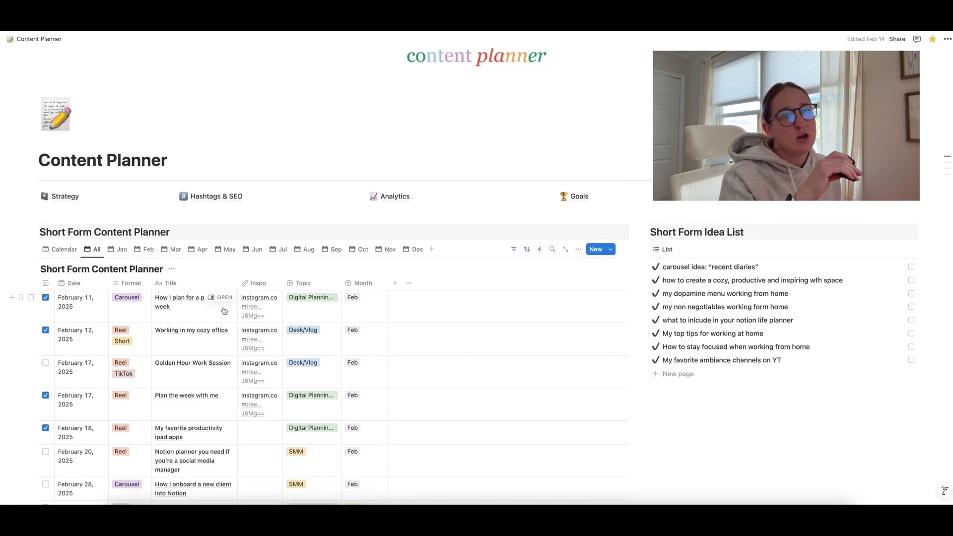
pyautogui.click(120, 250)
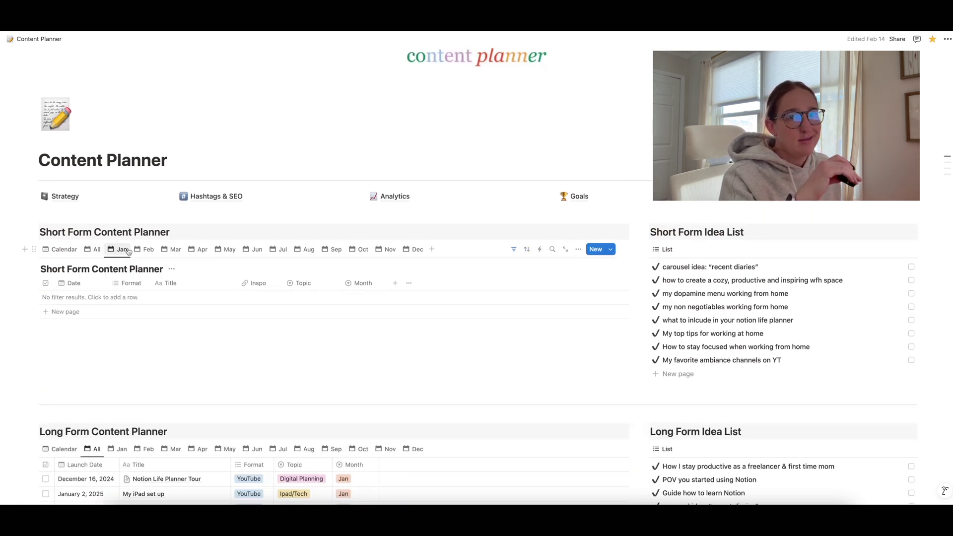
pyautogui.click(144, 251)
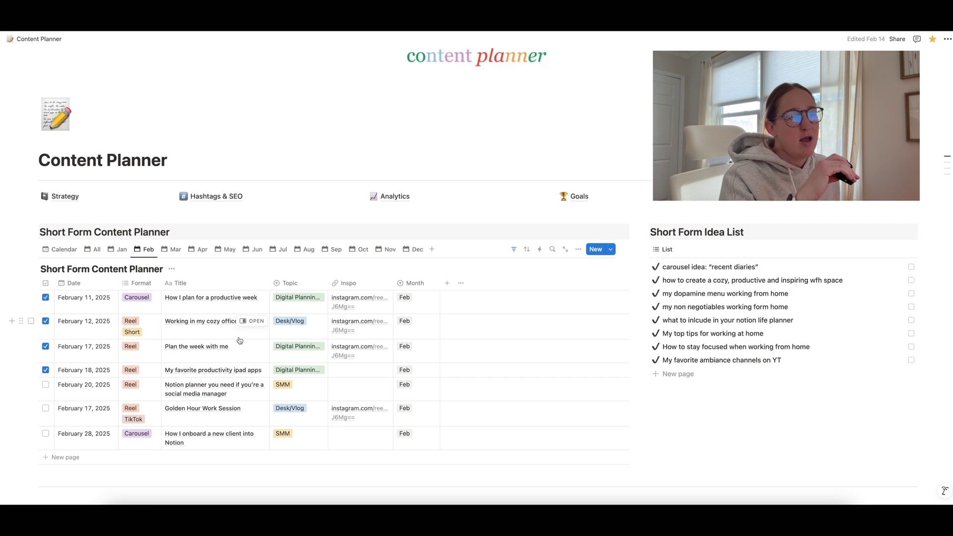
pyautogui.scroll(-2, 239, 337)
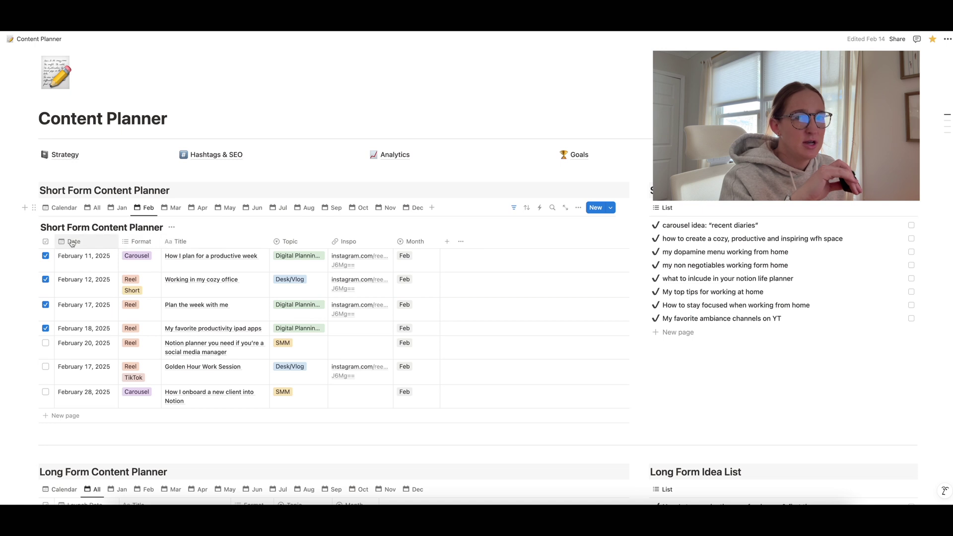
# Review the Format property's options, including the Graphic option's colours, without changing anything
pyautogui.click(143, 240)
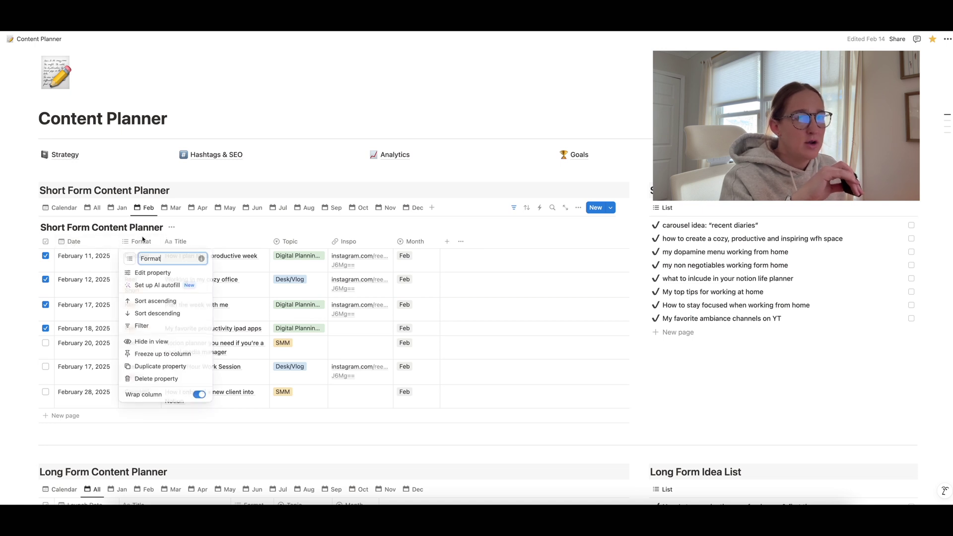
pyautogui.click(149, 272)
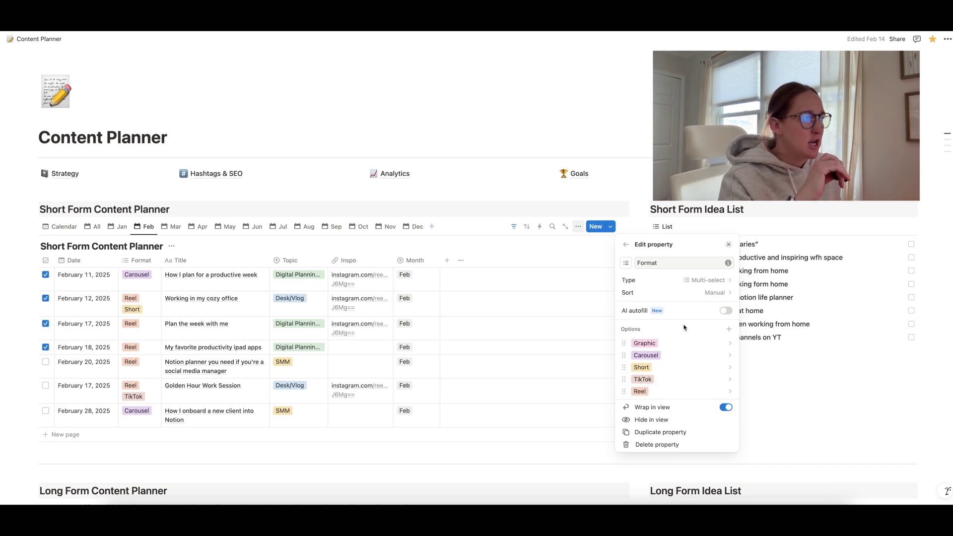
pyautogui.click(730, 343)
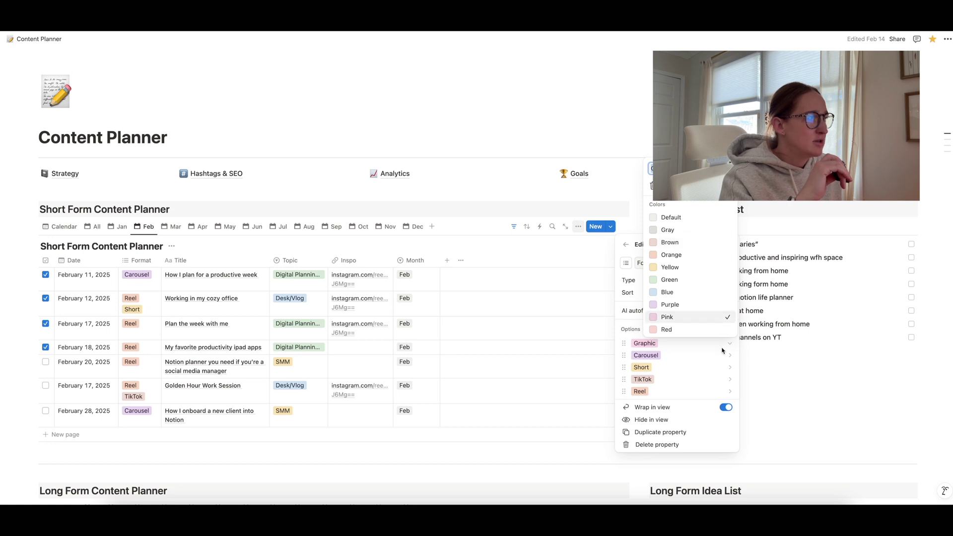
pyautogui.click(729, 347)
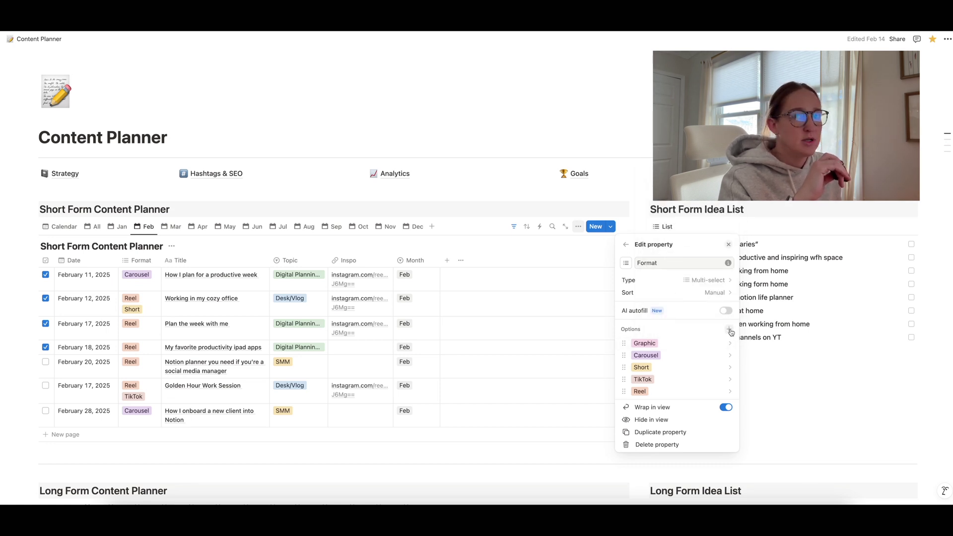
pyautogui.click(729, 330)
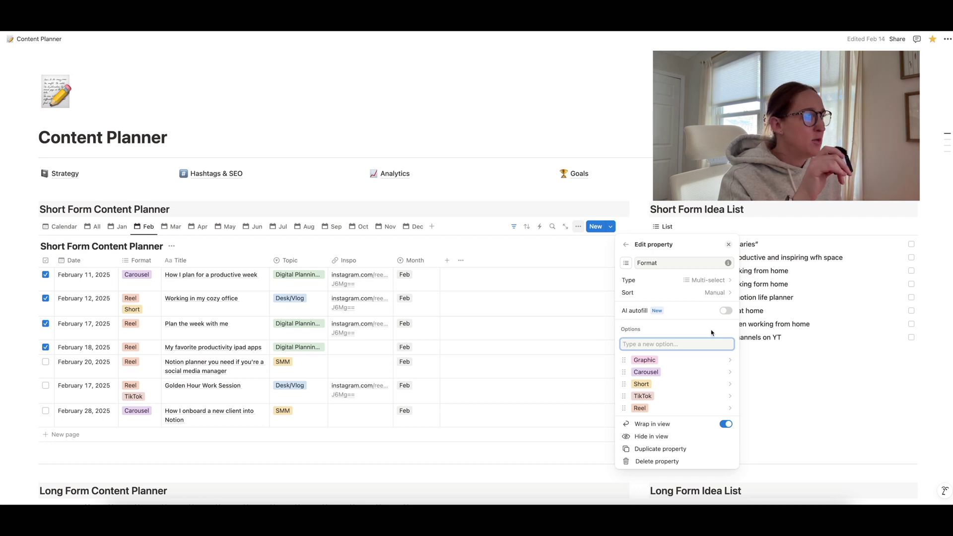
pyautogui.click(586, 259)
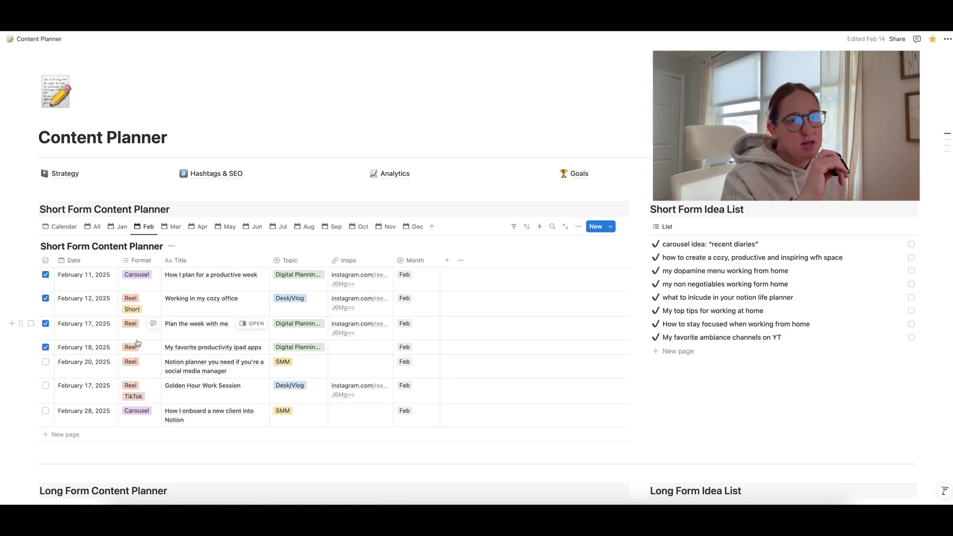
pyautogui.click(141, 262)
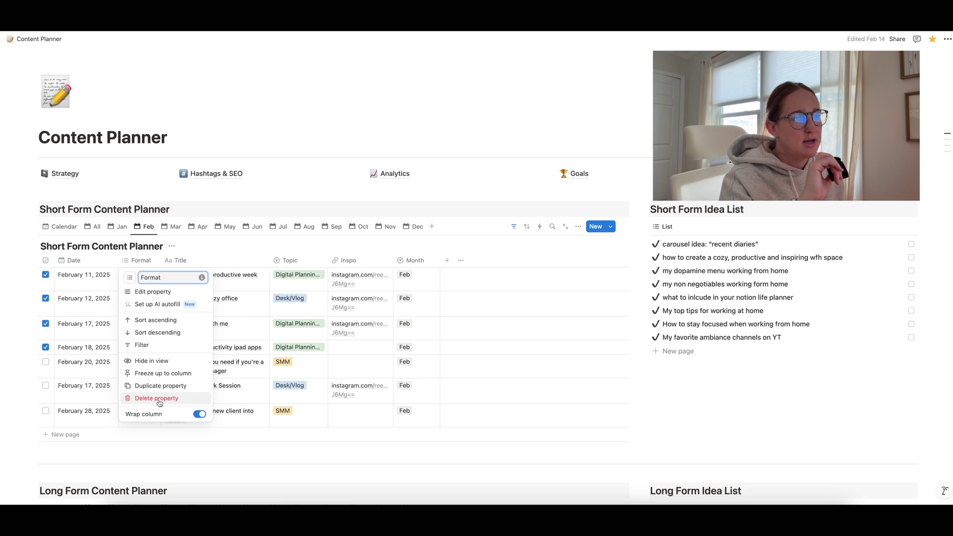
pyautogui.click(145, 266)
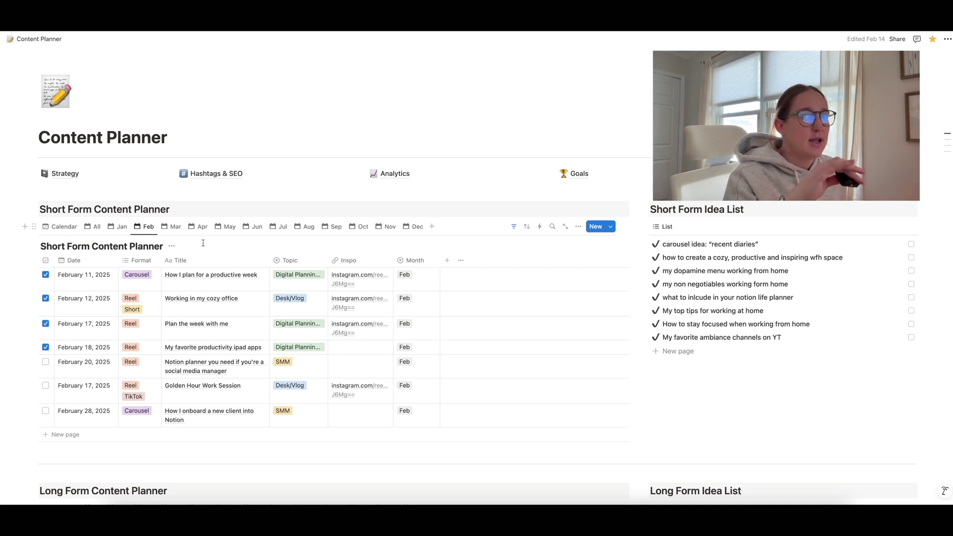
# Briefly edit the first post's title, then review the Topic property's options
pyautogui.click(210, 278)
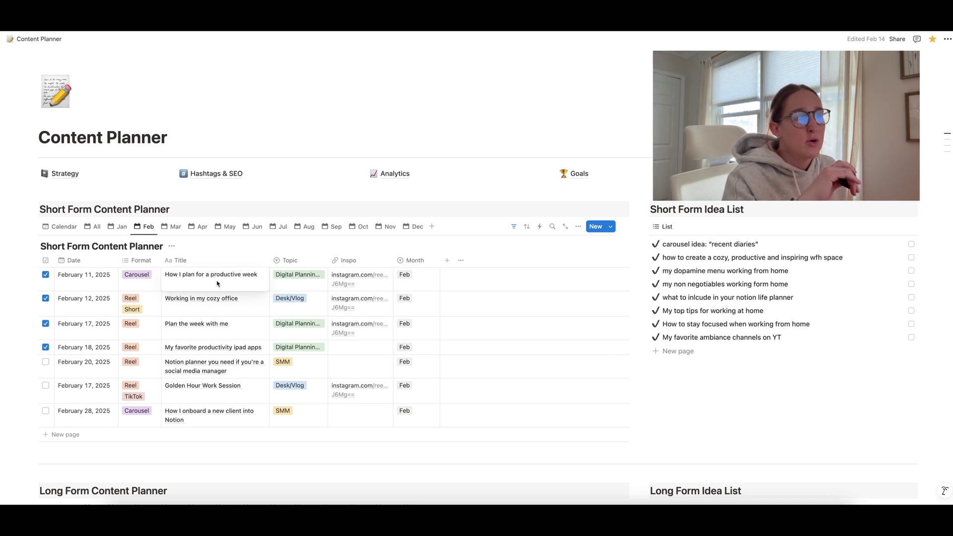
pyautogui.press('Escape')
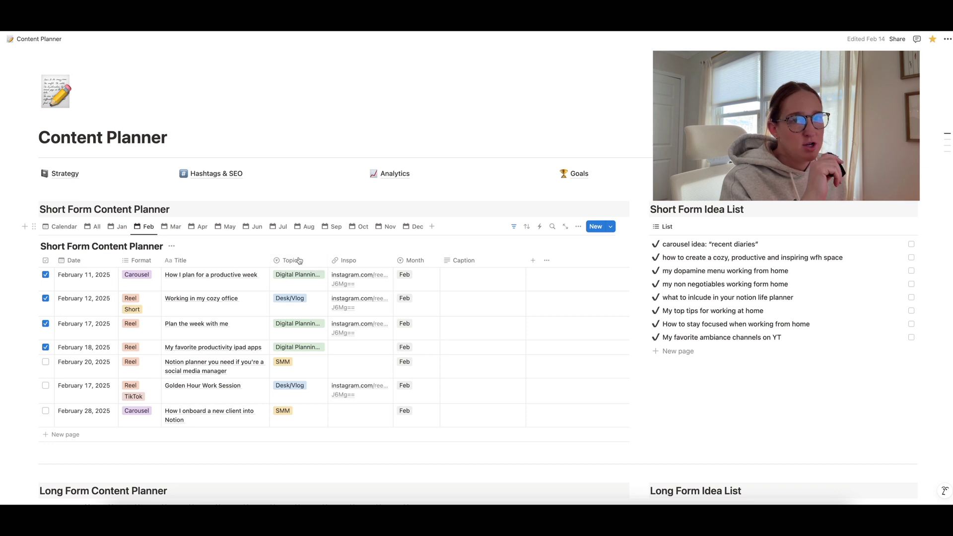
pyautogui.click(295, 262)
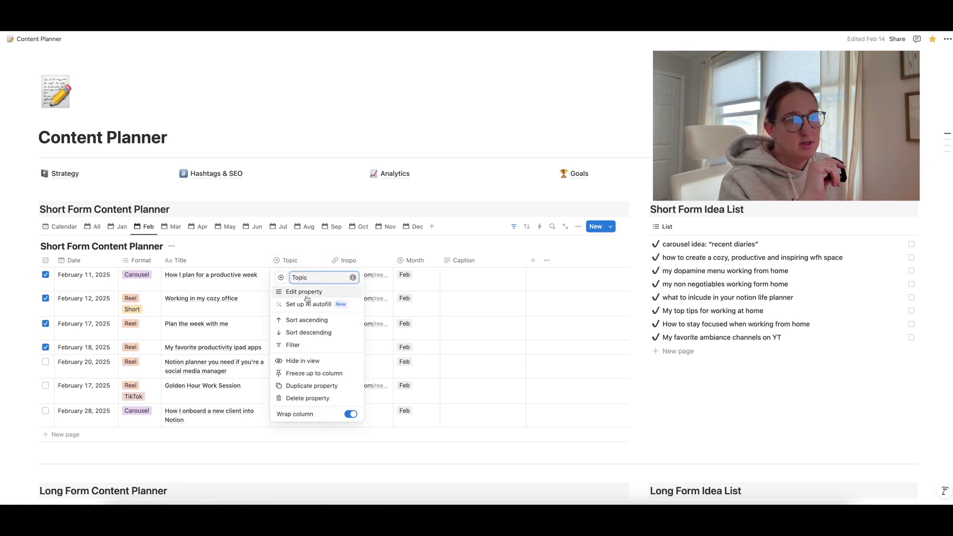
pyautogui.click(306, 292)
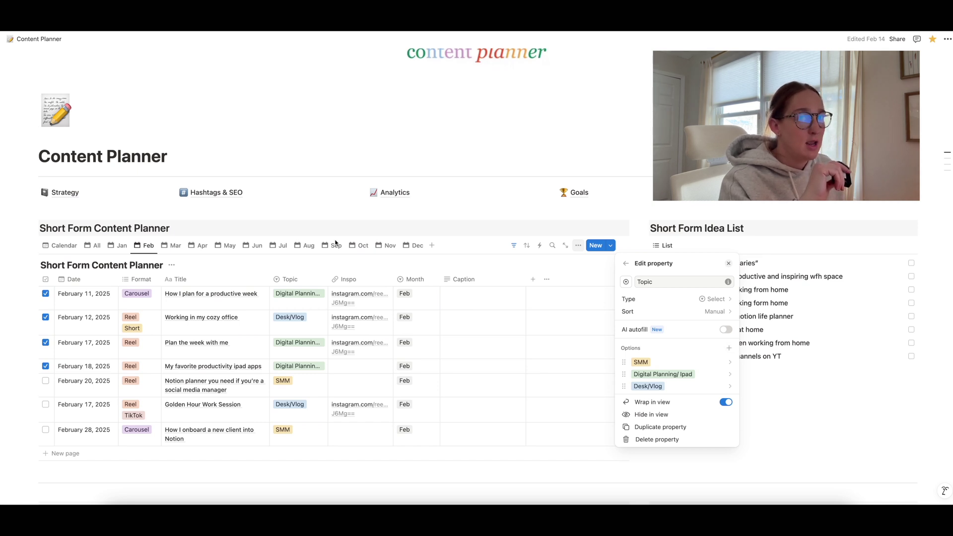
pyautogui.click(298, 269)
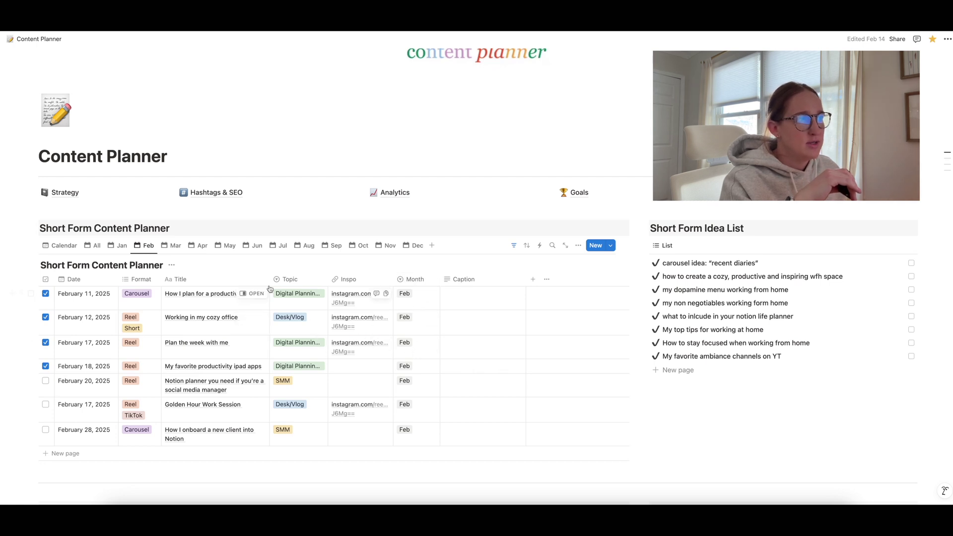
pyautogui.click(172, 245)
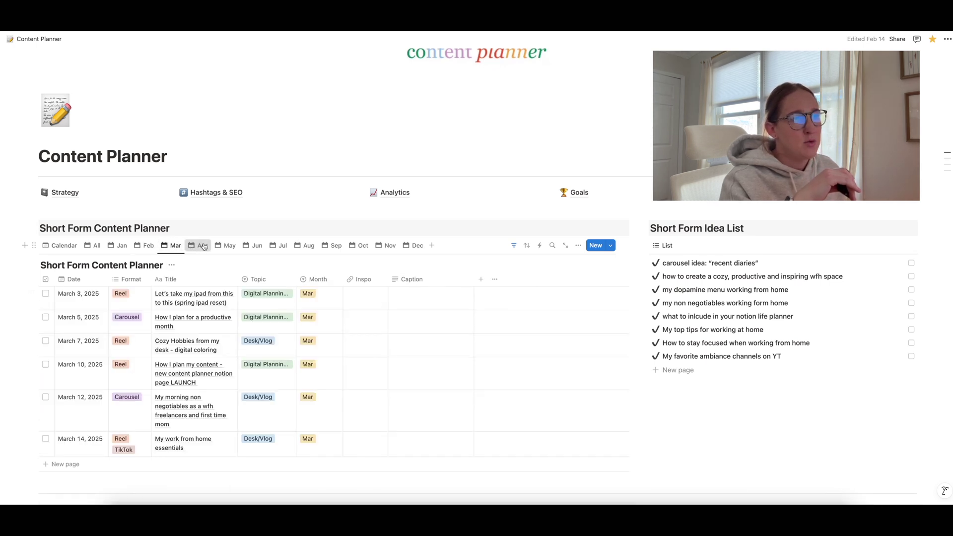
pyautogui.click(197, 245)
pyautogui.click(226, 245)
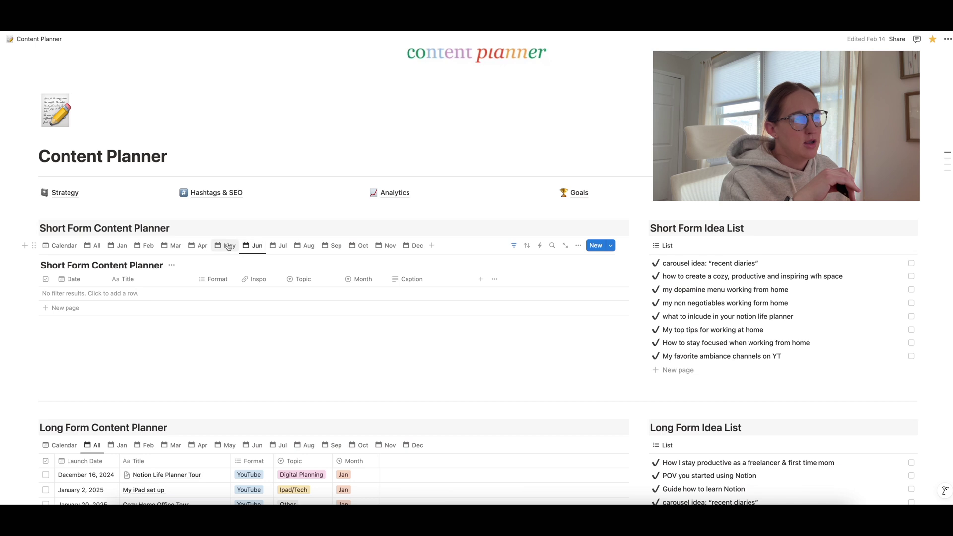
pyautogui.click(199, 245)
pyautogui.click(172, 245)
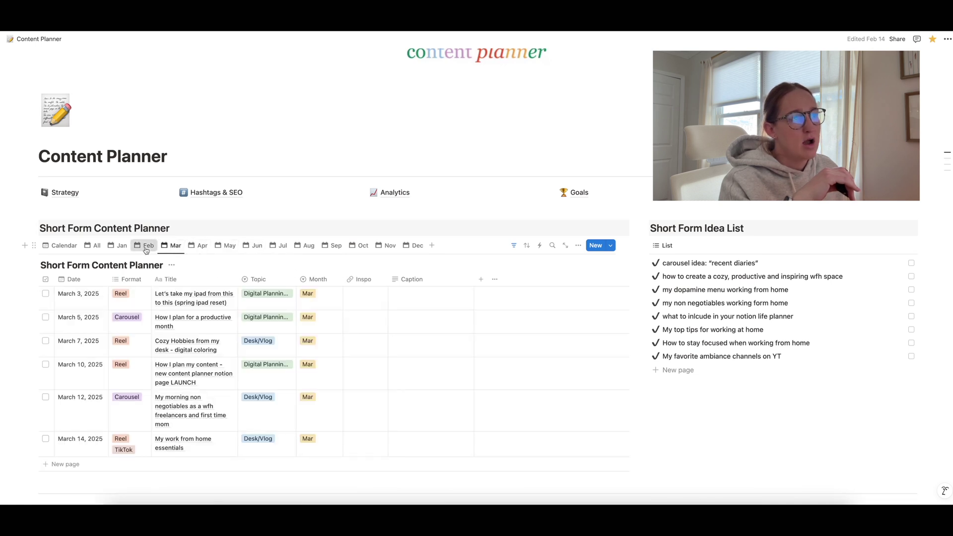
pyautogui.click(144, 245)
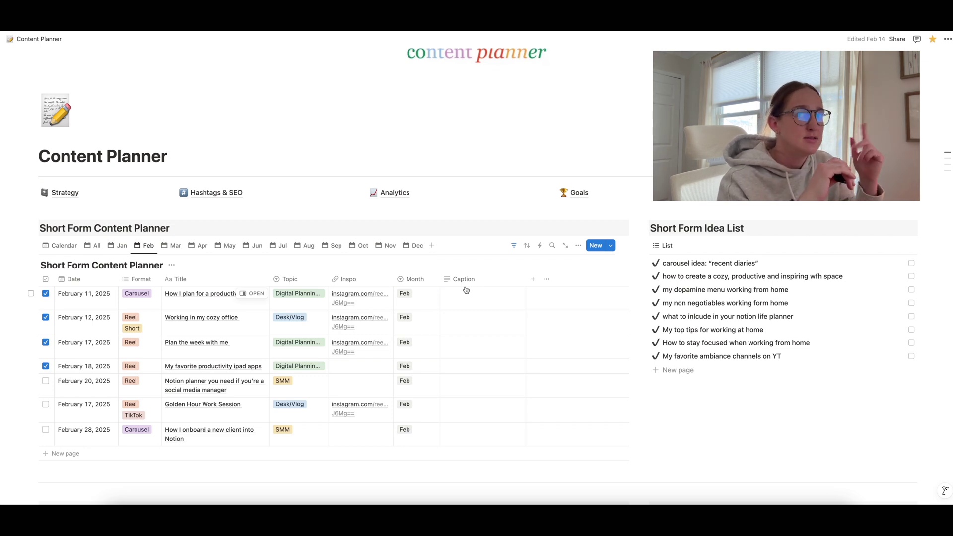
# Add a new February post row dated February 27, 2025
pyautogui.scroll(2, 465, 288)
pyautogui.scroll(-3, 465, 287)
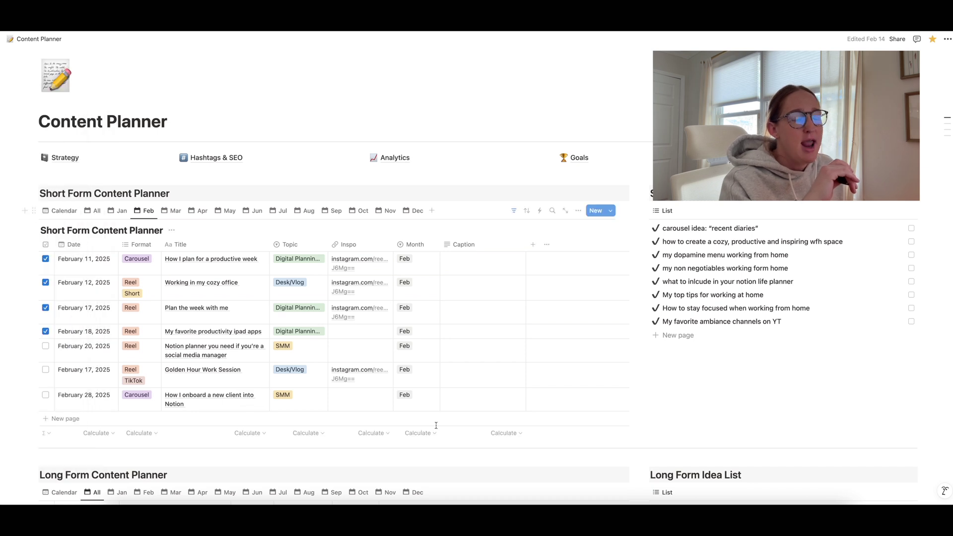
pyautogui.click(66, 419)
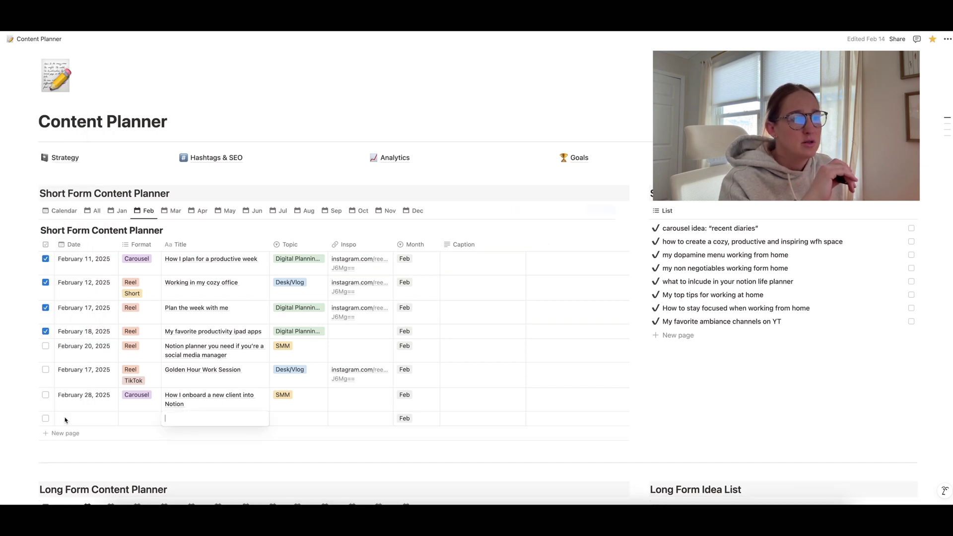
pyautogui.click(65, 419)
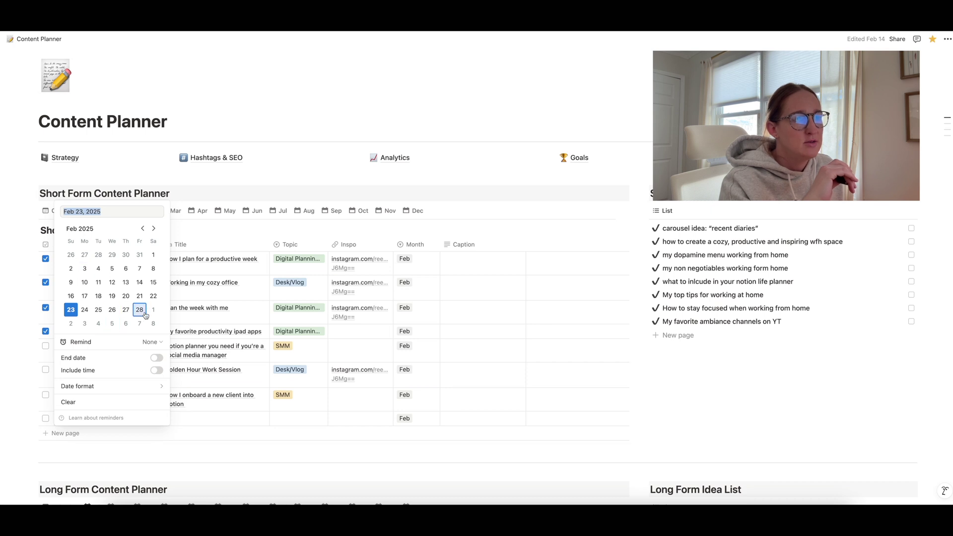
pyautogui.click(124, 312)
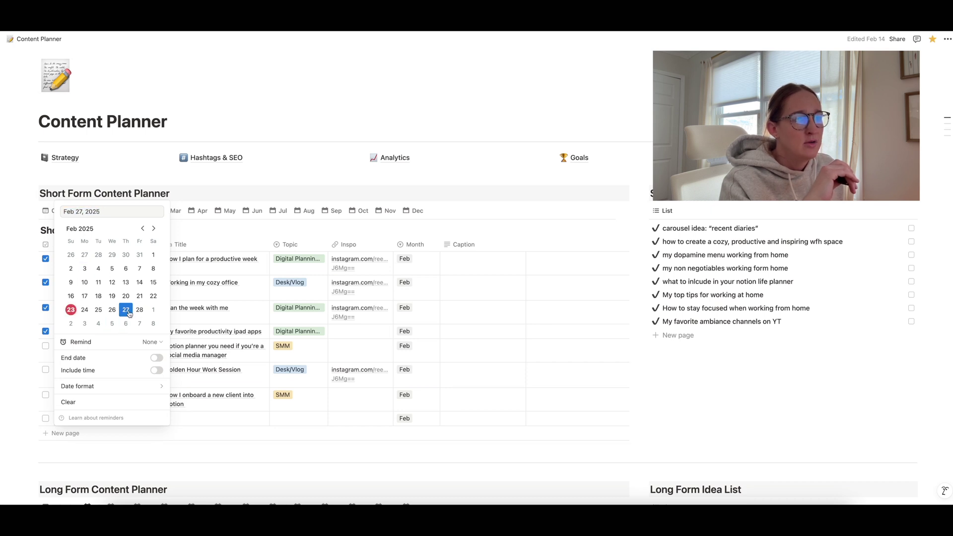
pyautogui.click(203, 235)
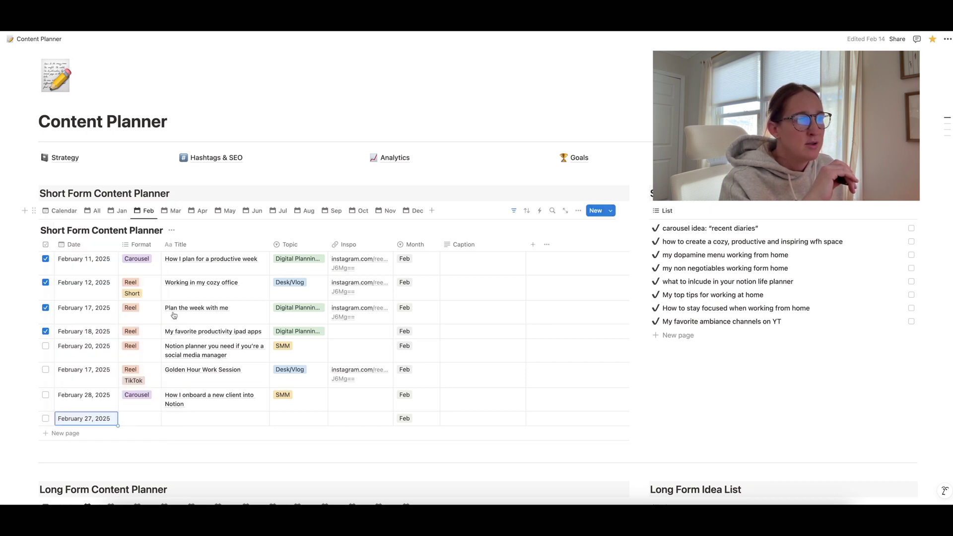
# Tag the new post's Format as Reel and TikTok
pyautogui.click(134, 419)
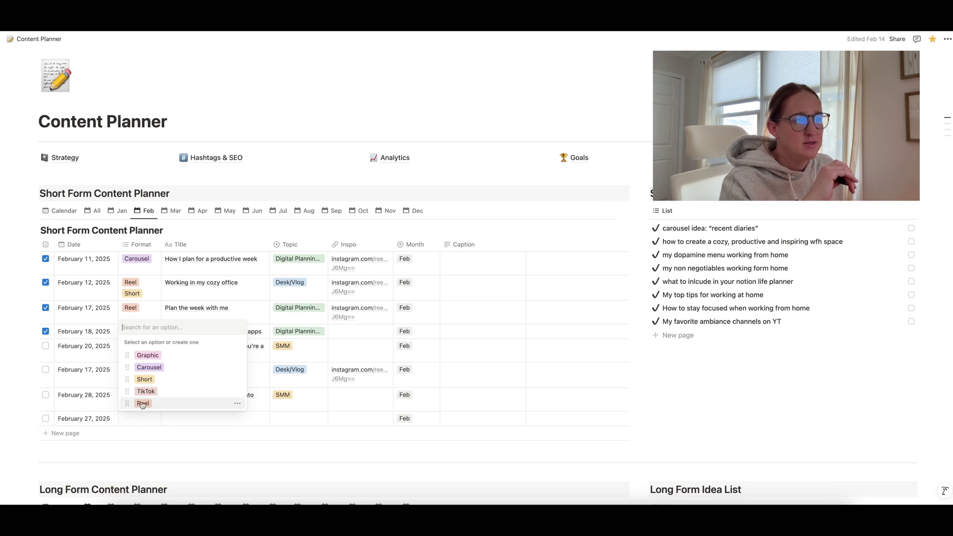
pyautogui.click(142, 404)
pyautogui.click(145, 392)
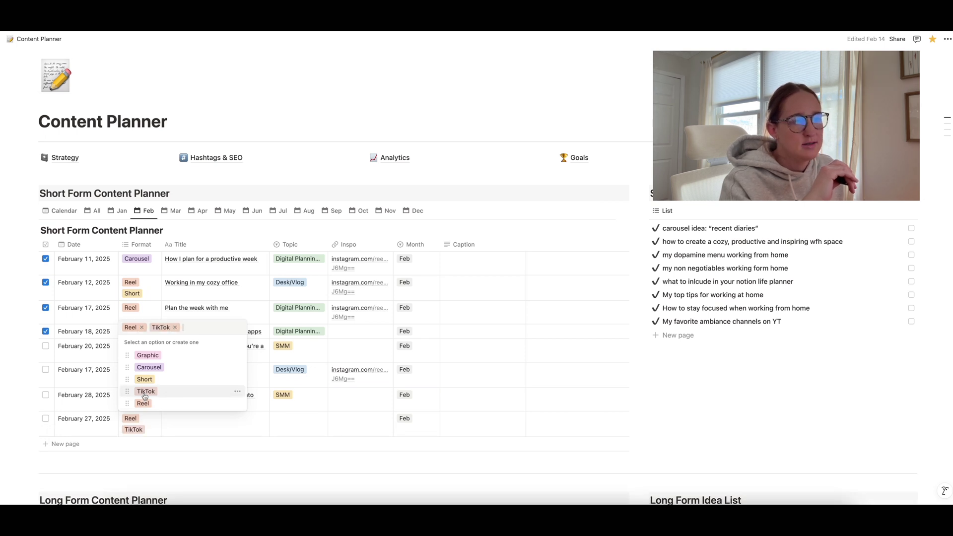
pyautogui.click(171, 427)
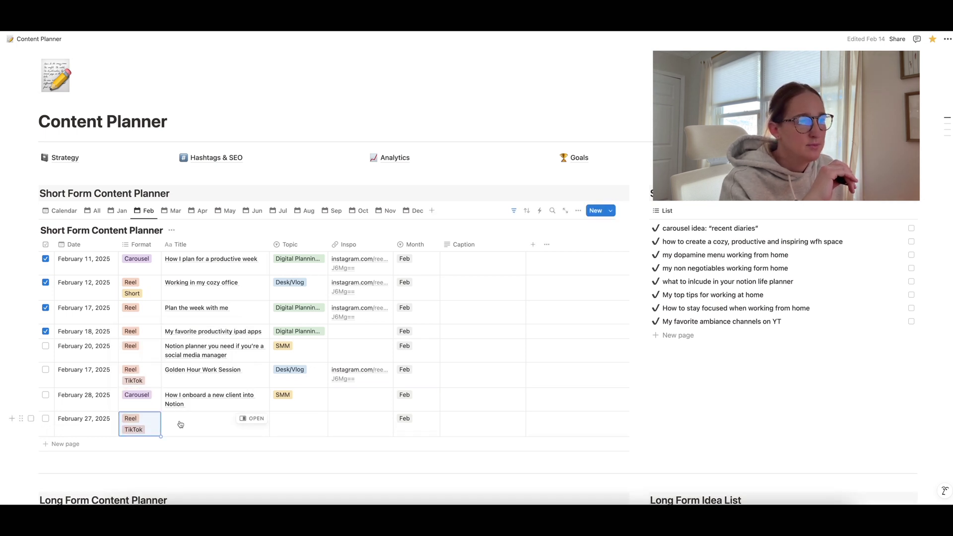
# Title the post 'Favorite Ipad apps' with topic Digital Planning/ Ipad, leaving Inspo empty
pyautogui.click(189, 422)
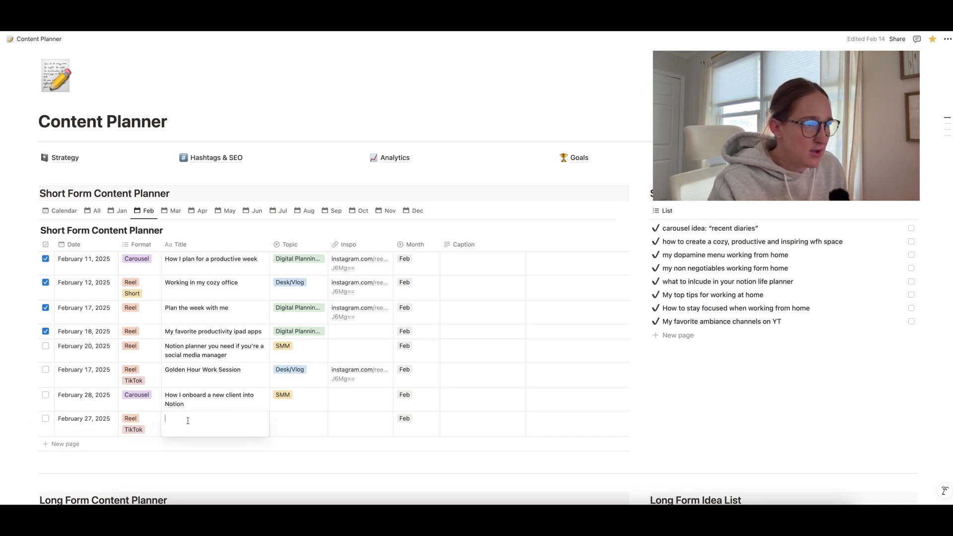
pyautogui.write('Favorite Ipa')
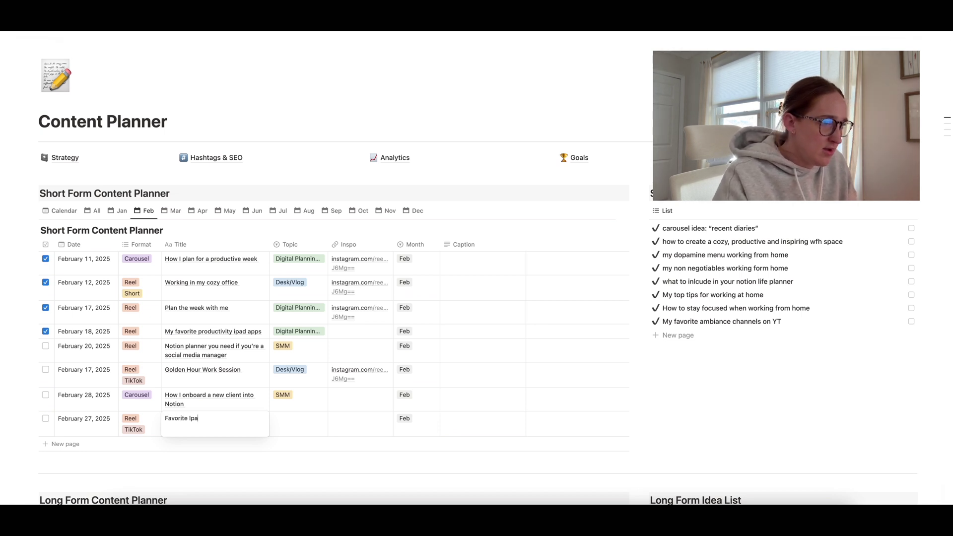
pyautogui.write('d apps')
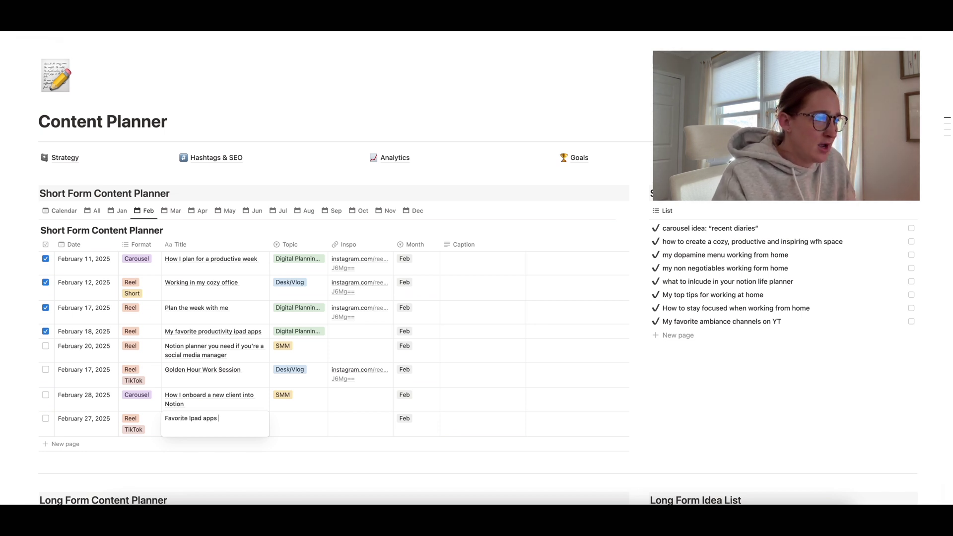
pyautogui.click(297, 426)
pyautogui.click(287, 423)
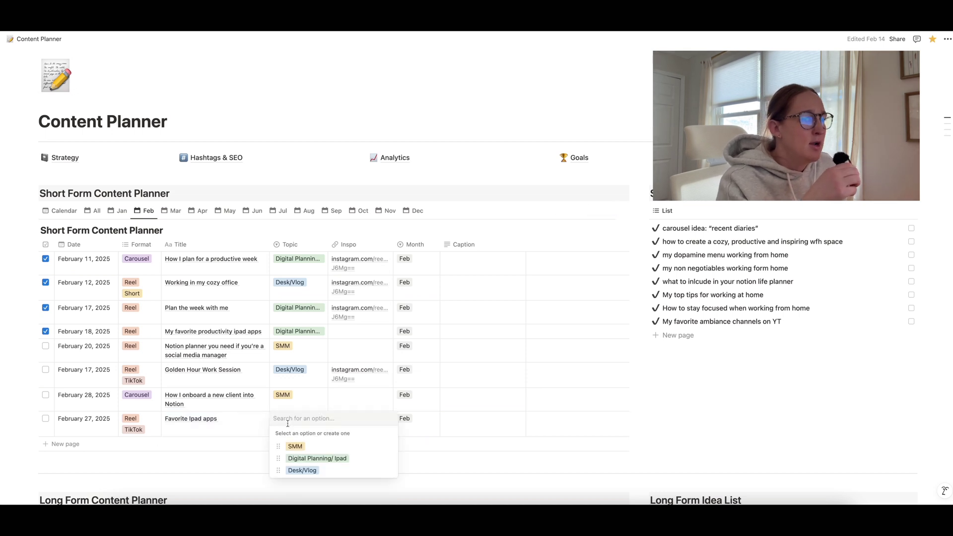
pyautogui.click(311, 457)
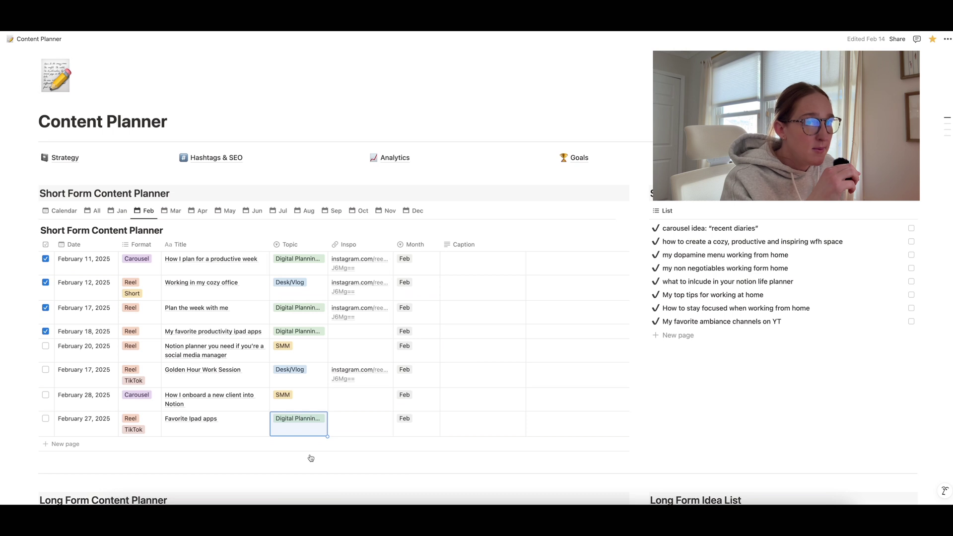
pyautogui.click(352, 421)
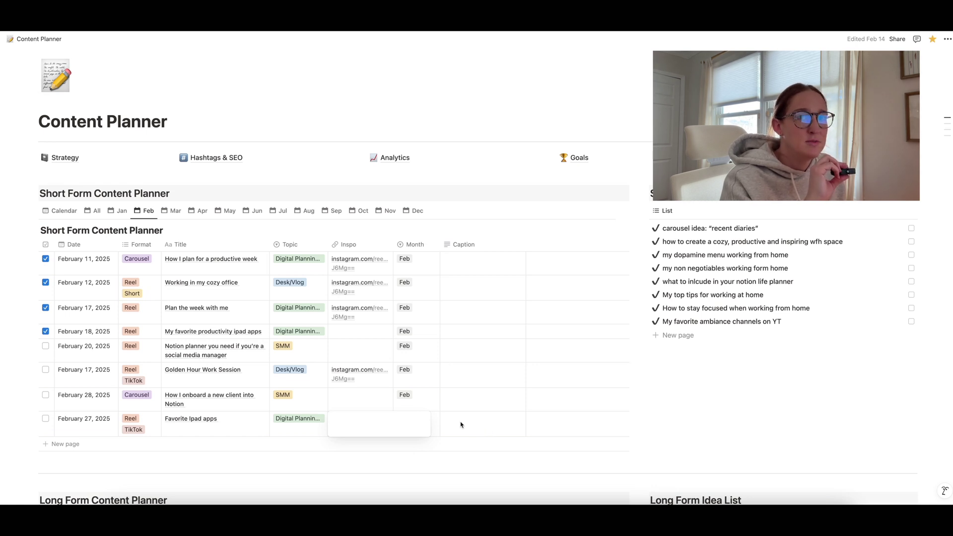
pyautogui.press('Escape')
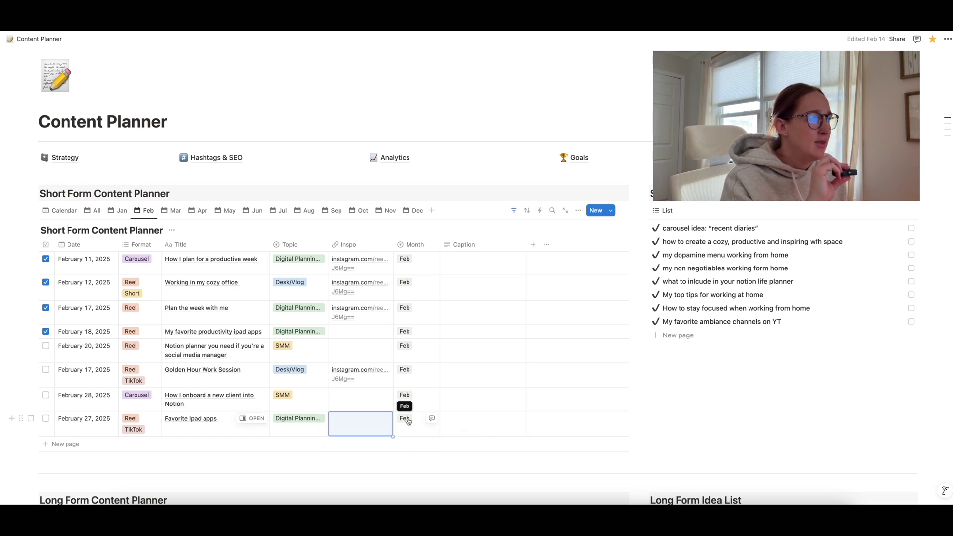
pyautogui.click(468, 422)
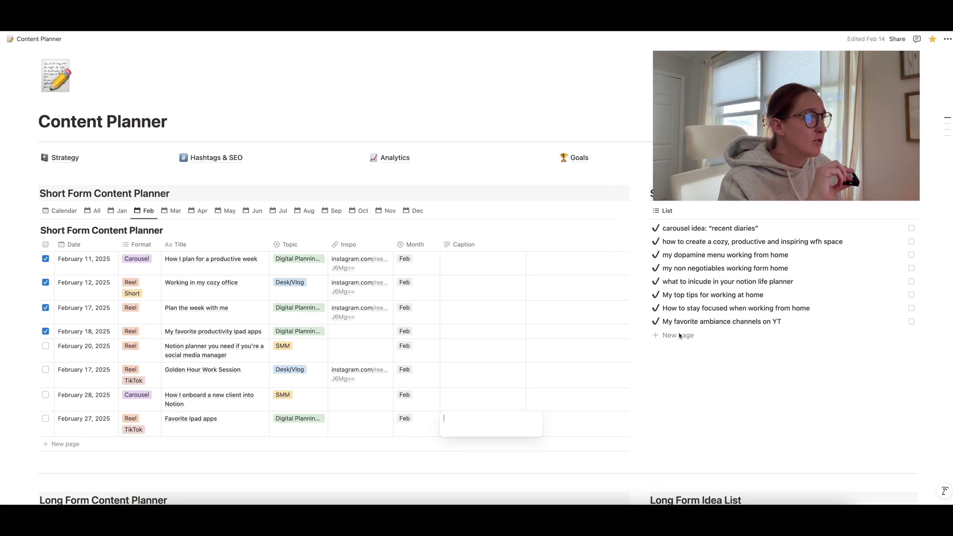
# Add 'Favorite ipad apps' to the Short Form Idea List and check off the cozy wfh space idea
pyautogui.press('Escape')
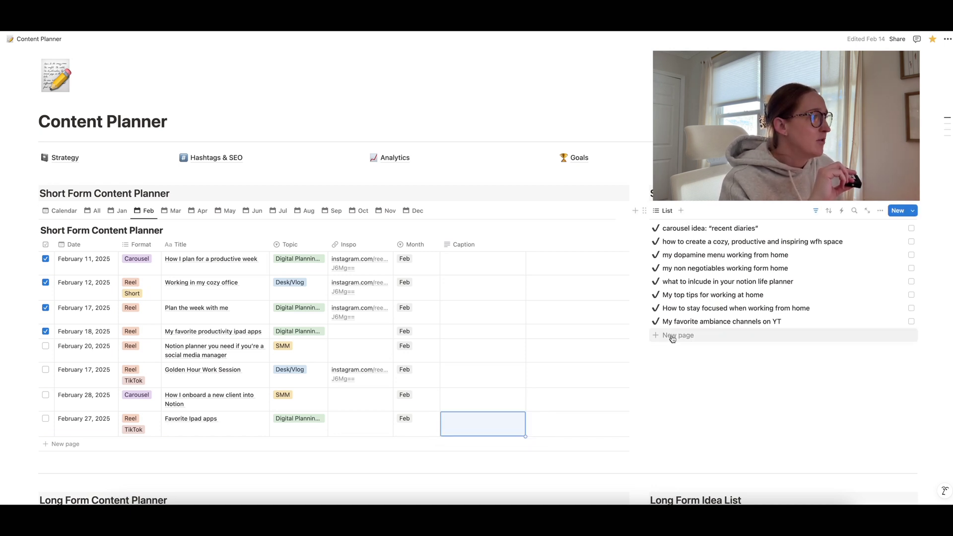
pyautogui.click(678, 337)
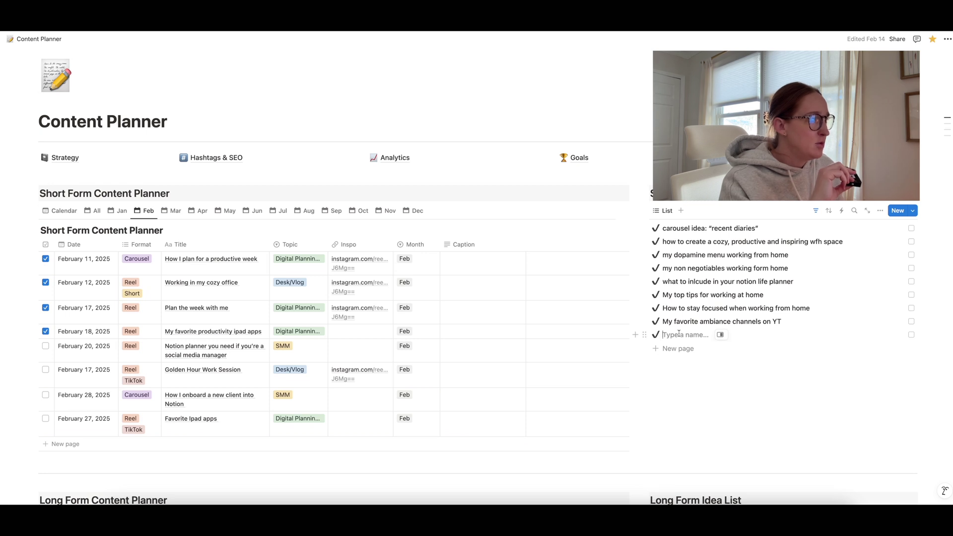
pyautogui.write('Favorite')
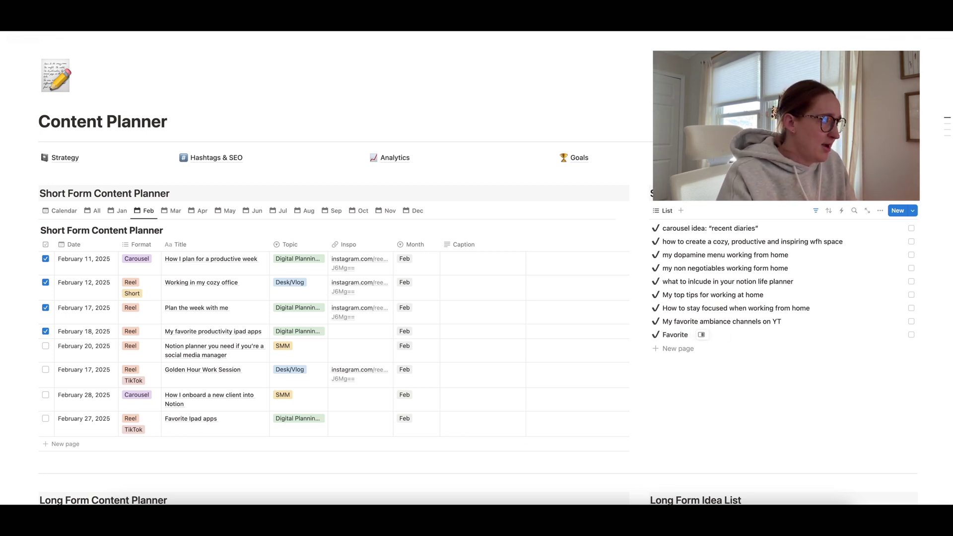
pyautogui.write(' ipad apps')
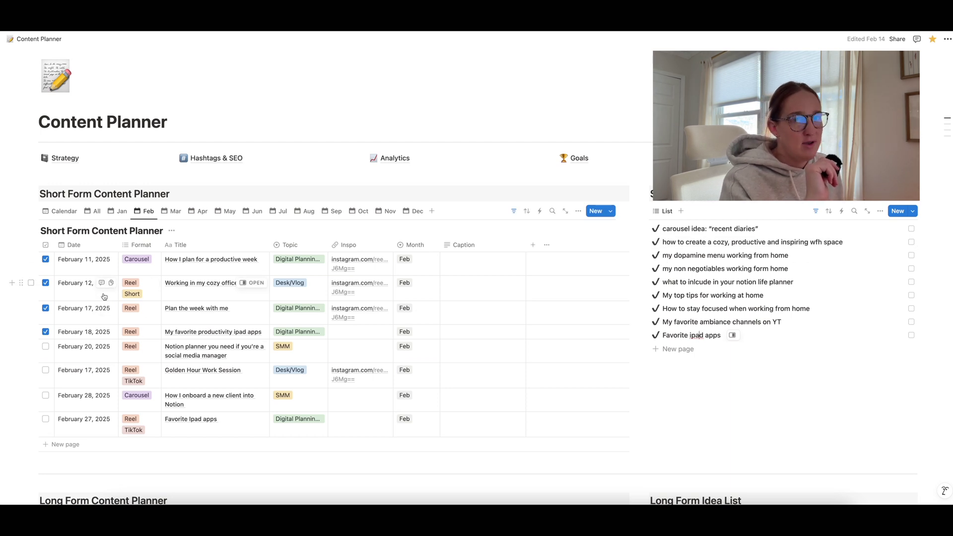
pyautogui.click(911, 242)
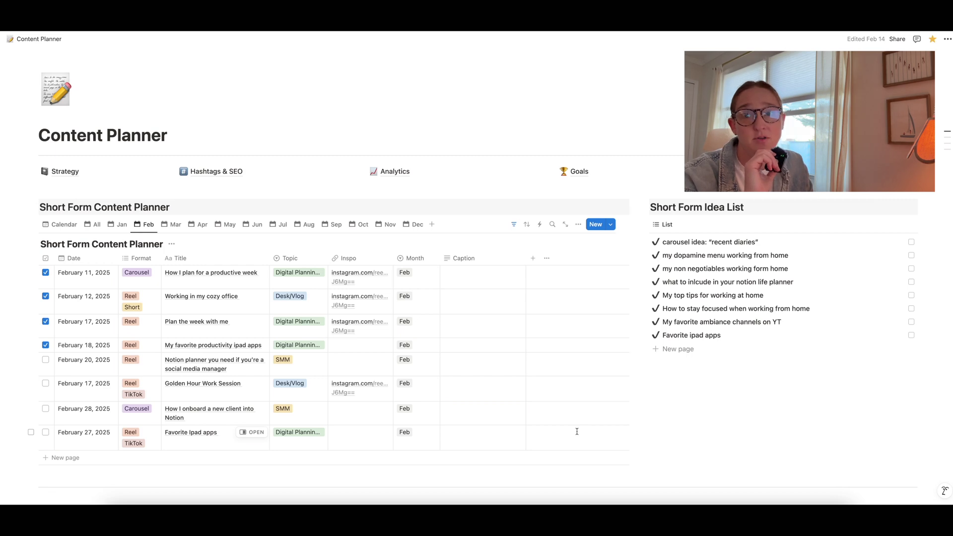
pyautogui.scroll(-5, 372, 302)
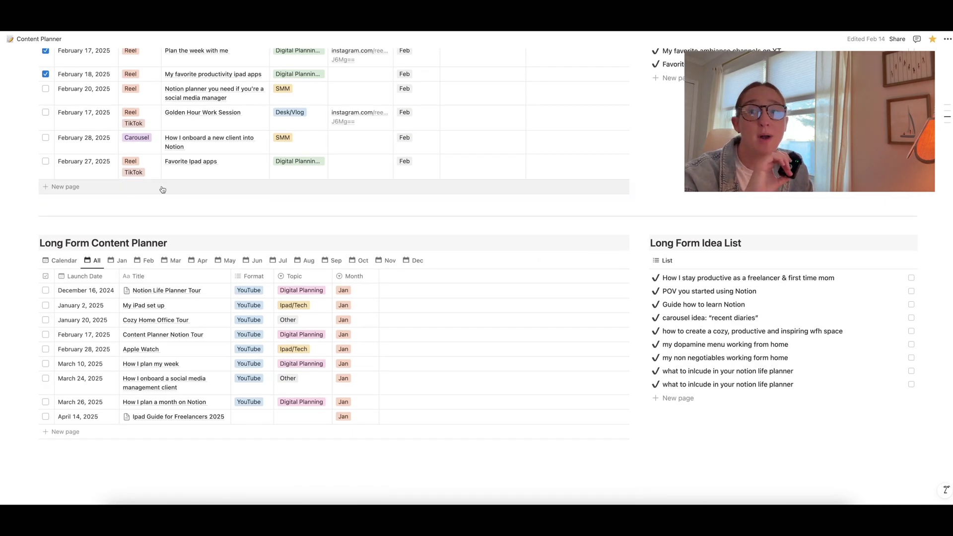
pyautogui.scroll(-1, 162, 189)
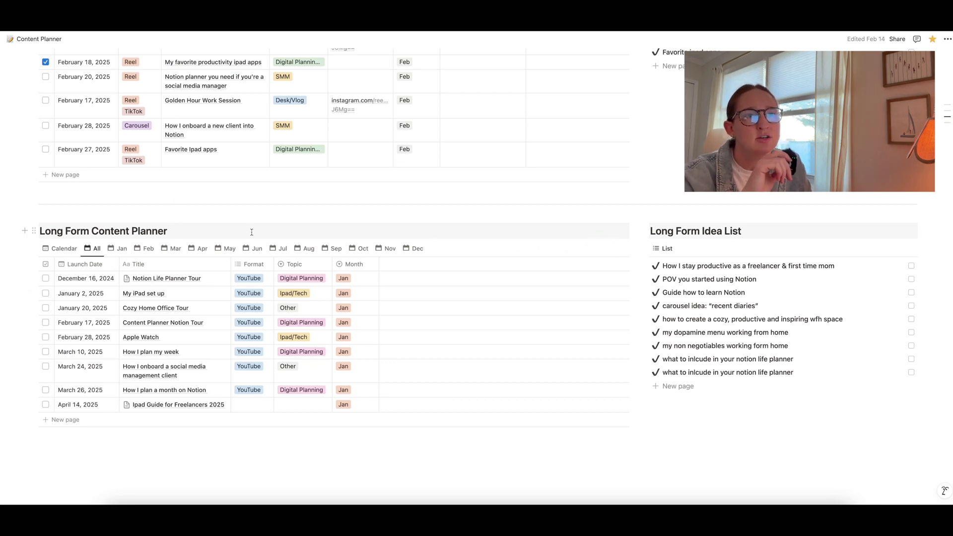
pyautogui.moveTo(1, 215)
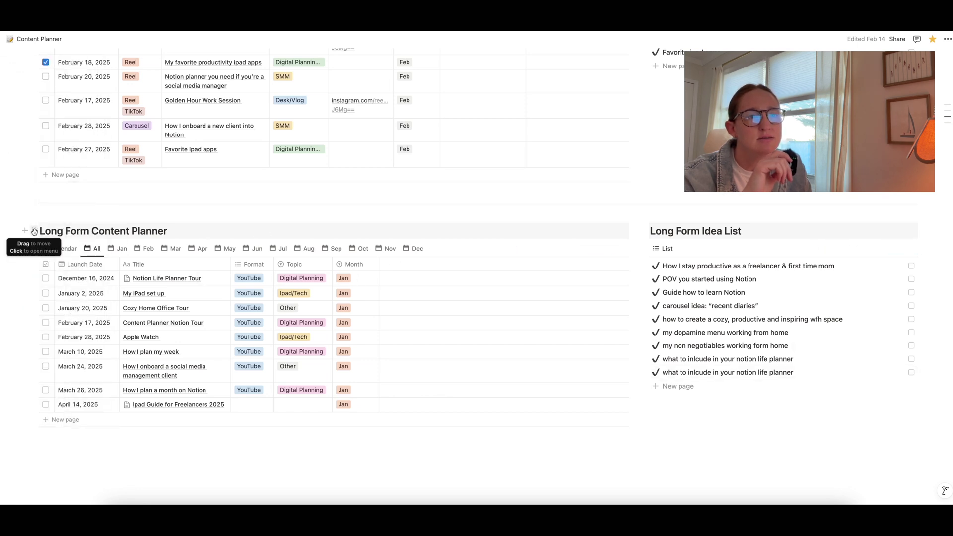
pyautogui.click(34, 231)
pyautogui.press('Escape')
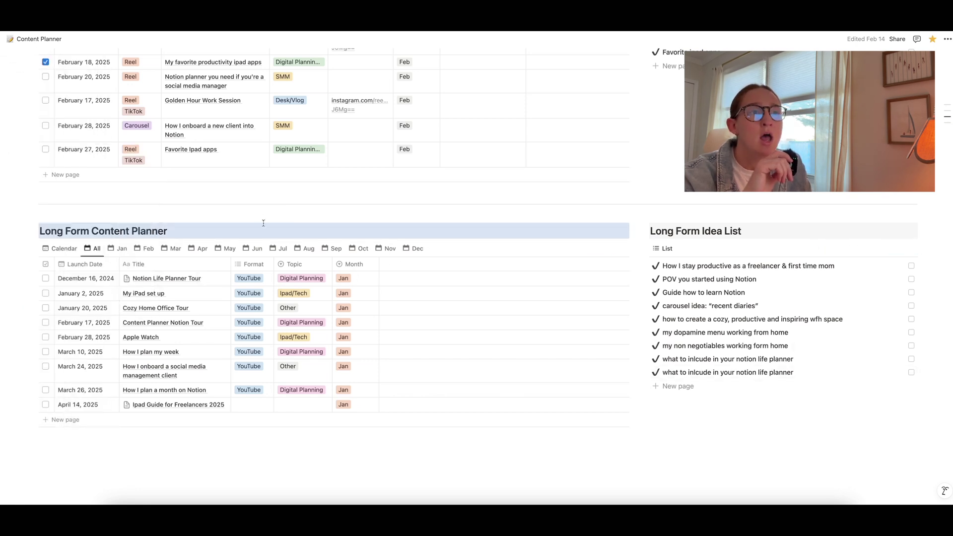
pyautogui.moveTo(28, 246)
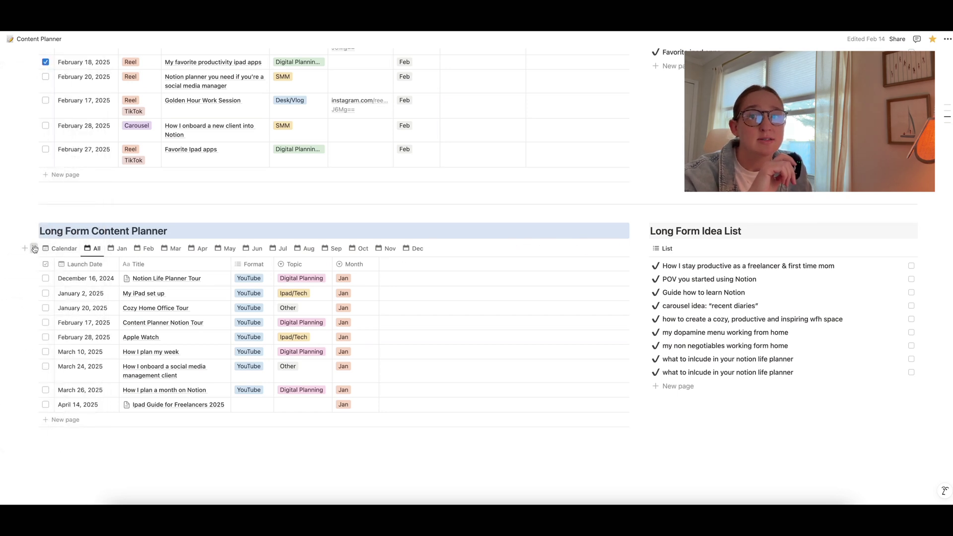
pyautogui.click(35, 250)
pyautogui.press('Escape')
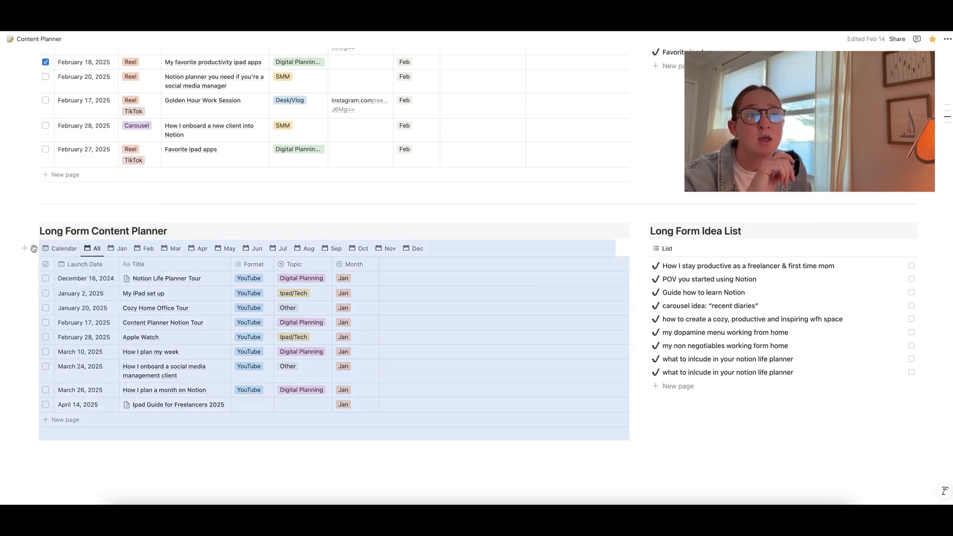
pyautogui.click(191, 230)
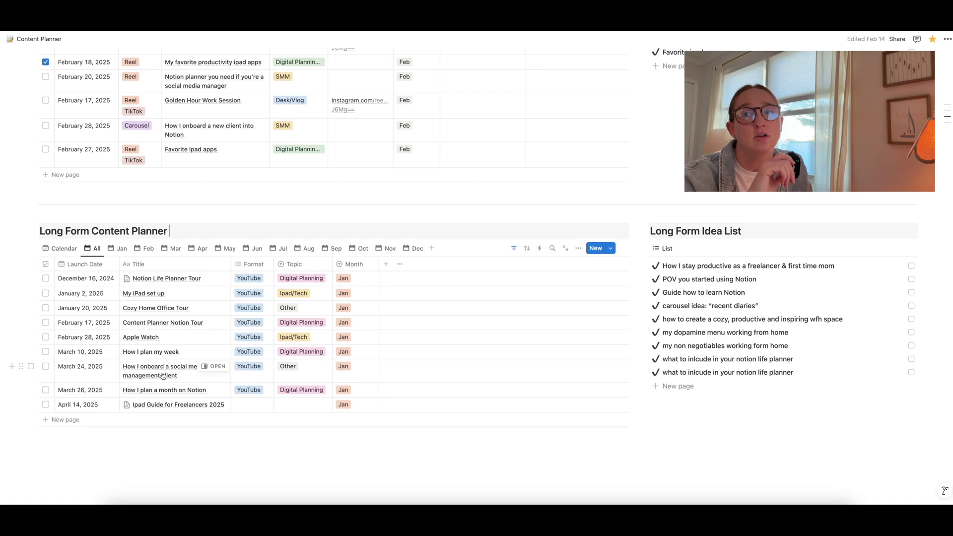
pyautogui.click(254, 265)
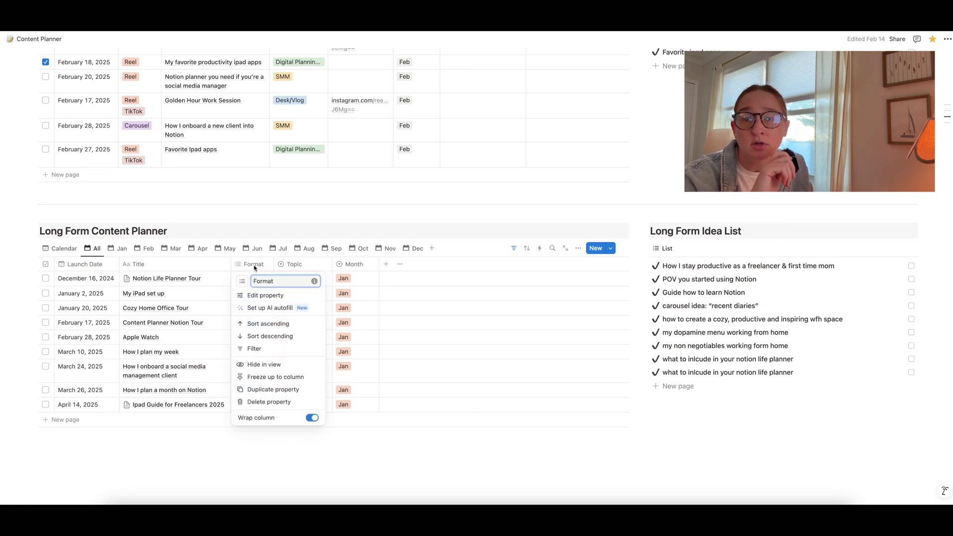
pyautogui.press('Escape')
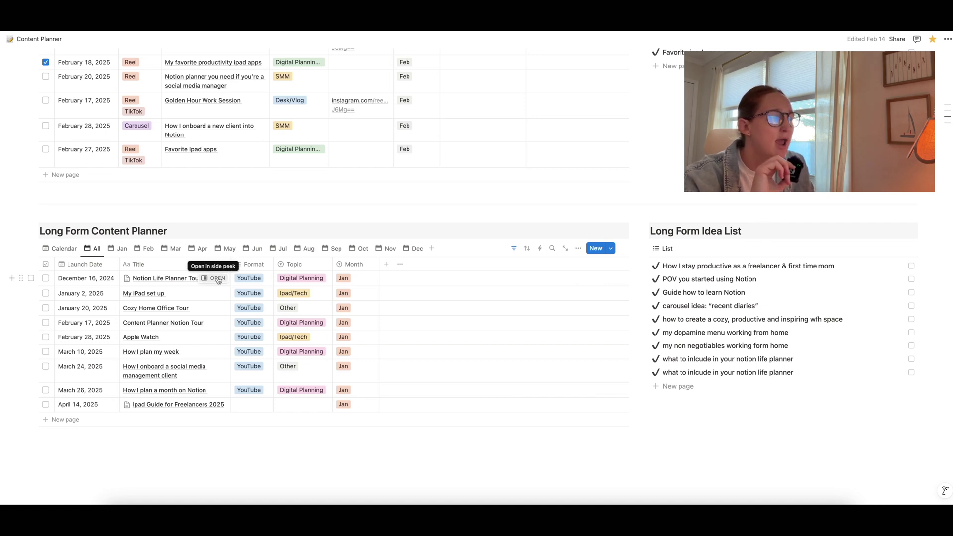
pyautogui.click(217, 279)
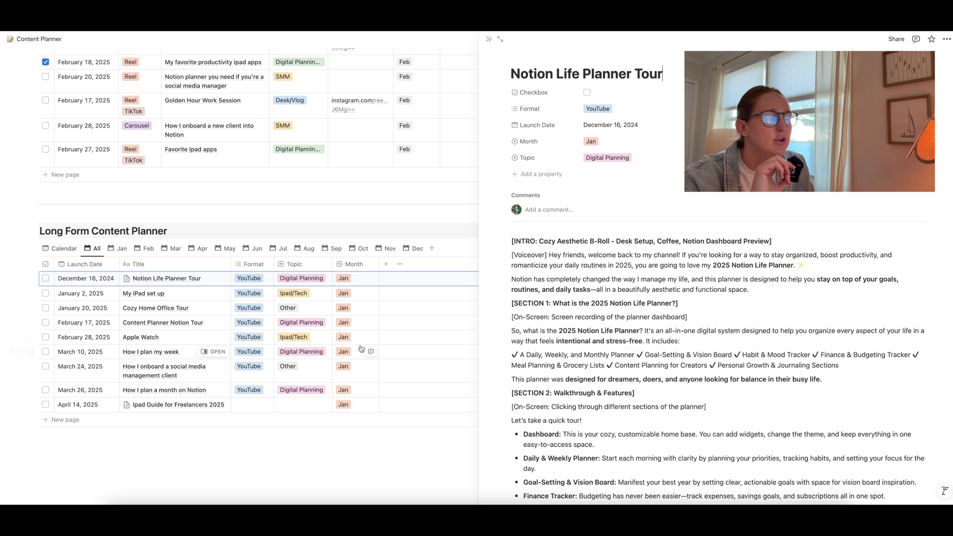
pyautogui.scroll(-2, 653, 352)
pyautogui.scroll(-4, 654, 351)
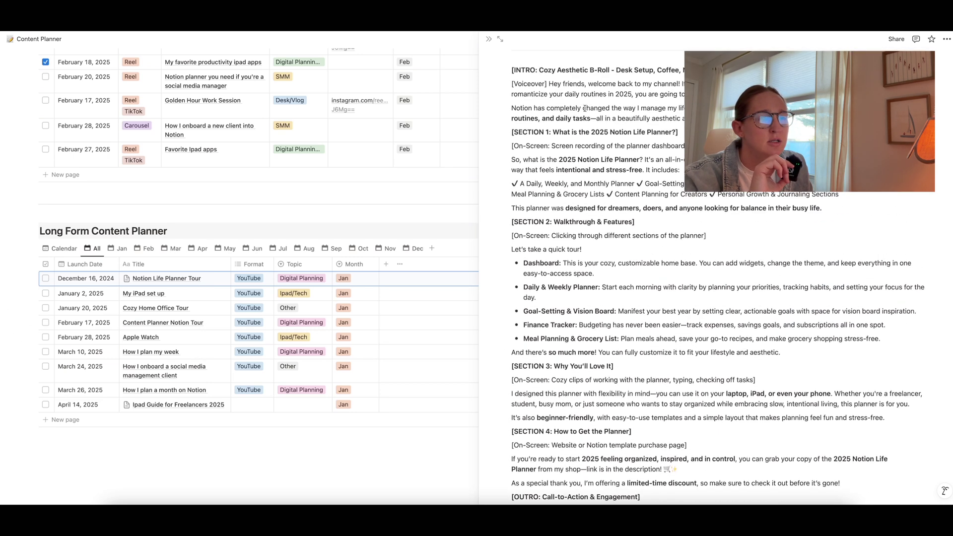
pyautogui.scroll(6, 581, 112)
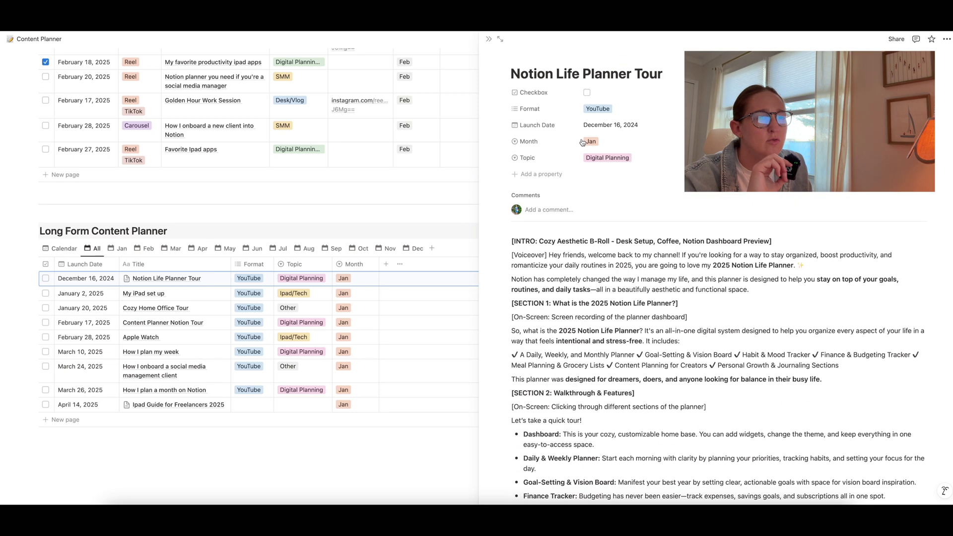
pyautogui.click(489, 39)
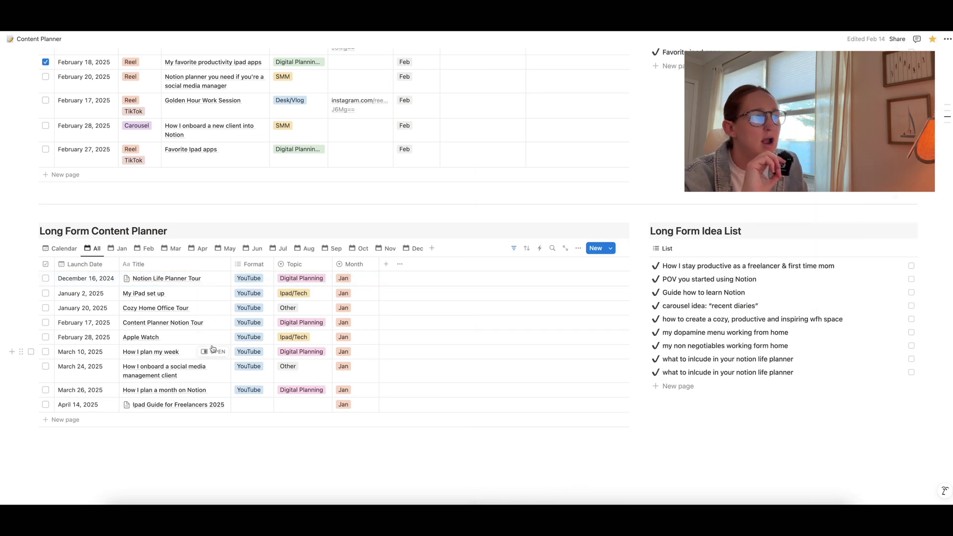
pyautogui.click(219, 323)
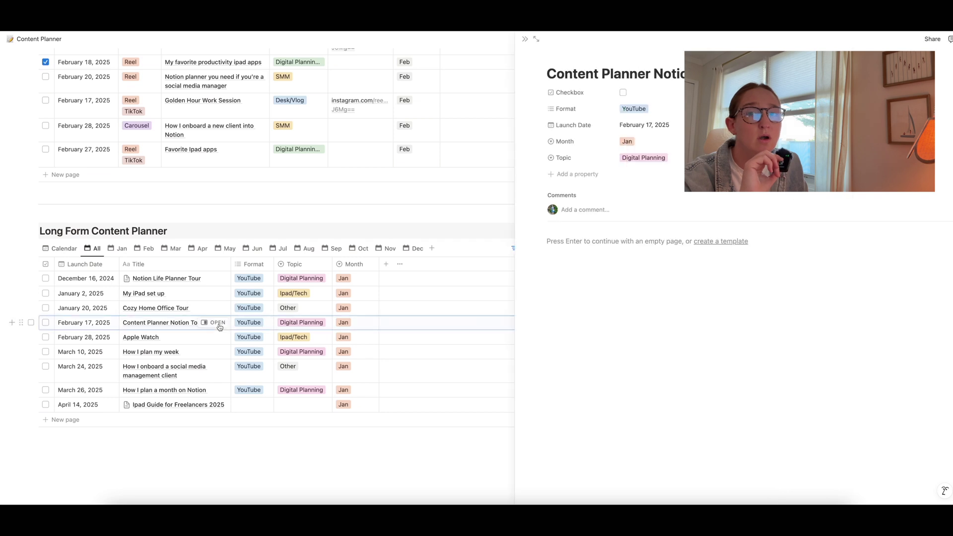
pyautogui.click(528, 242)
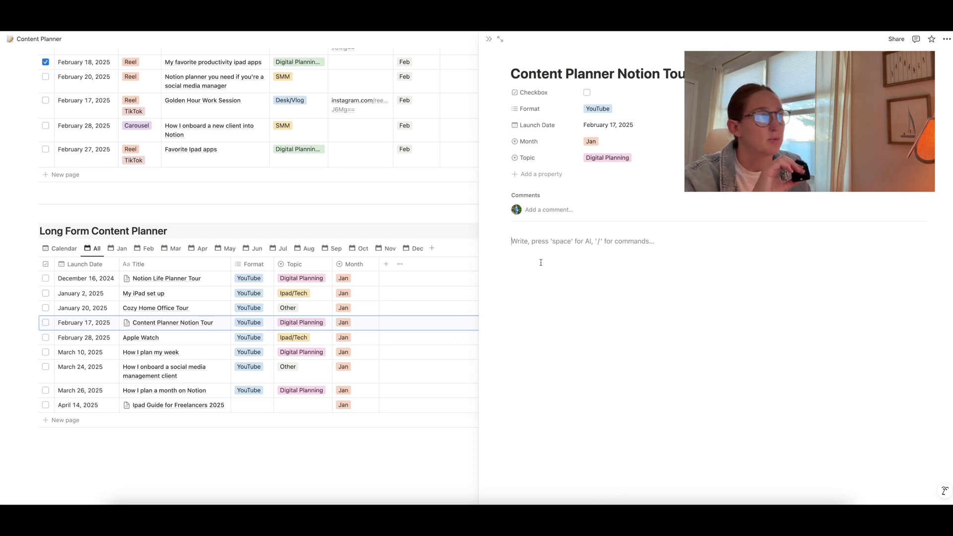
pyautogui.click(488, 40)
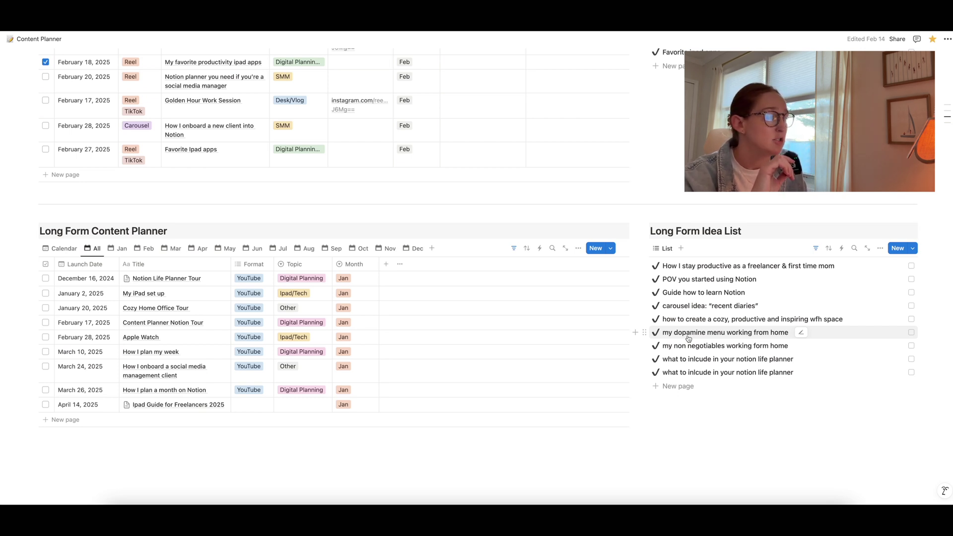
# Add an empty Long Form idea, check off 'Guide how to learn Notion', and scroll to the top
pyautogui.click(682, 386)
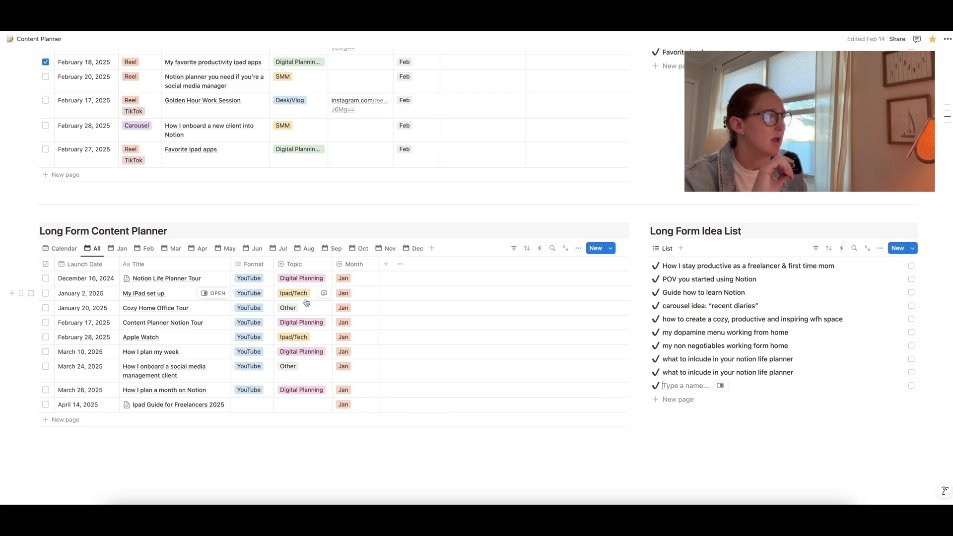
pyautogui.click(911, 292)
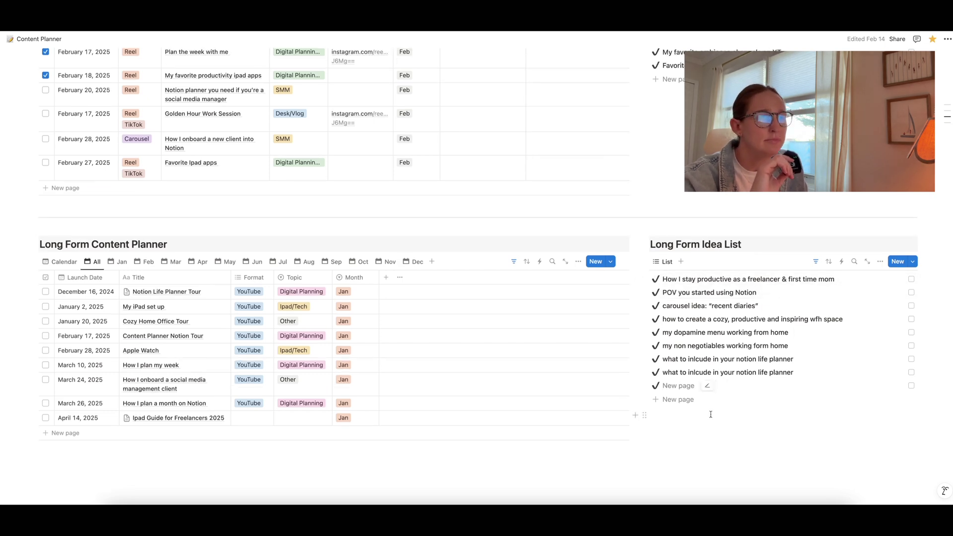
pyautogui.scroll(5, 541, 319)
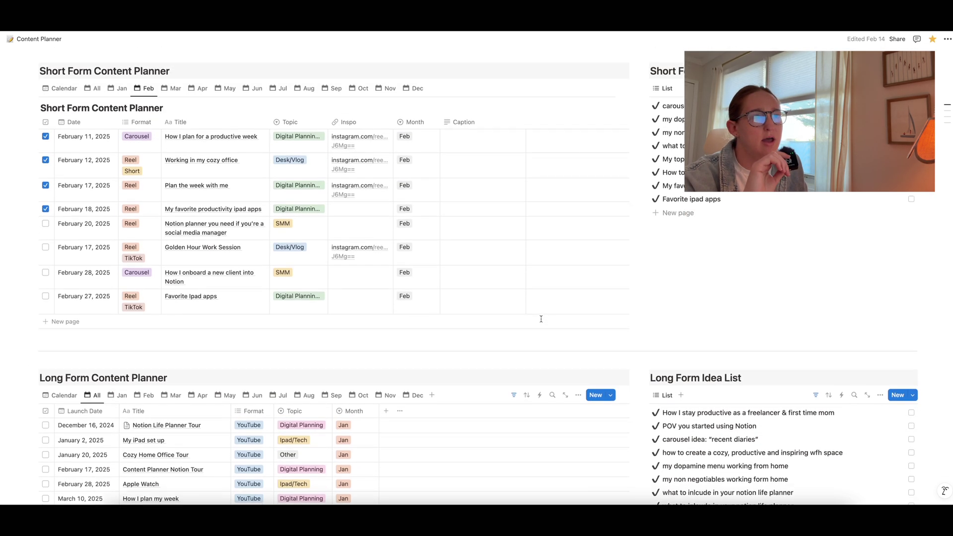
pyautogui.scroll(3, 541, 319)
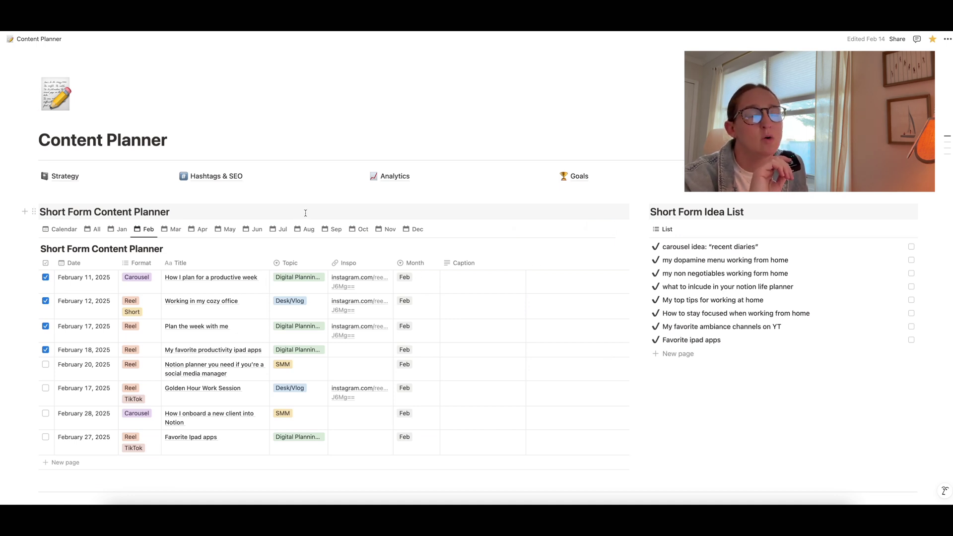
# Open the Strategy subpage and scroll through its content pillars and Competitor Analysis table
pyautogui.scroll(2, 301, 214)
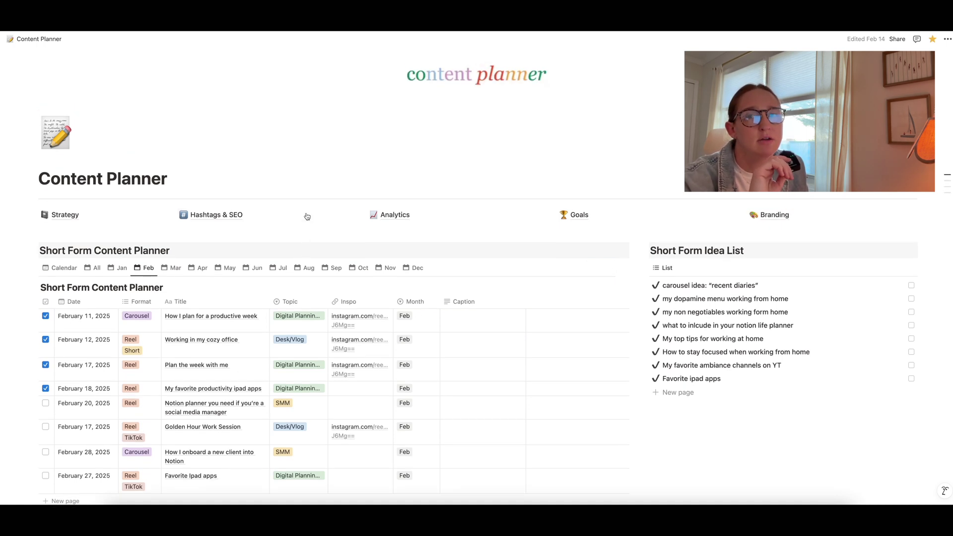
pyautogui.click(64, 218)
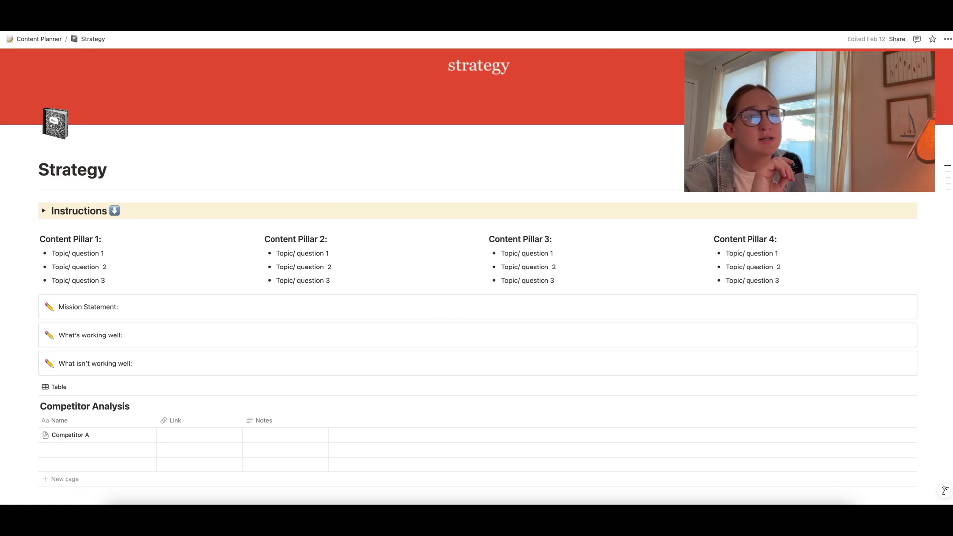
pyautogui.scroll(-1, 111, 322)
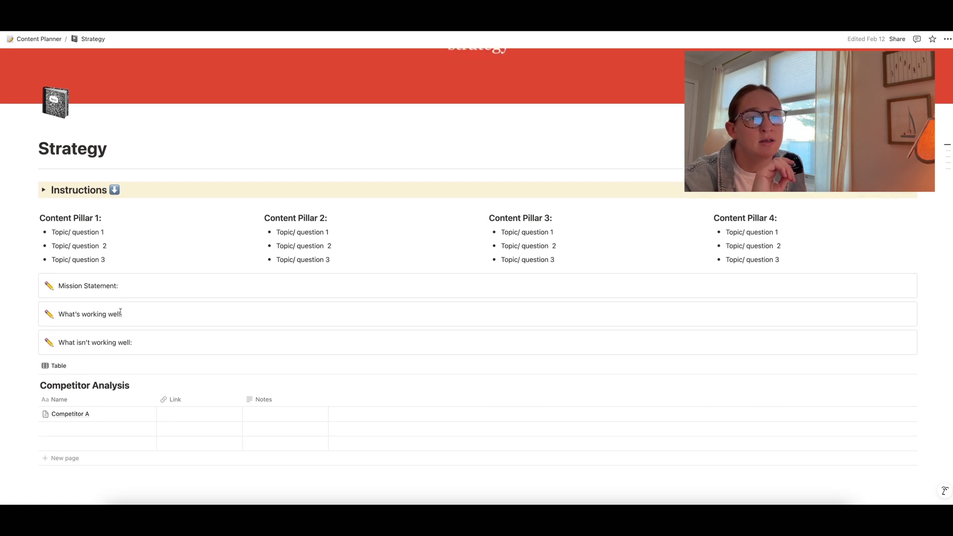
pyautogui.click(129, 285)
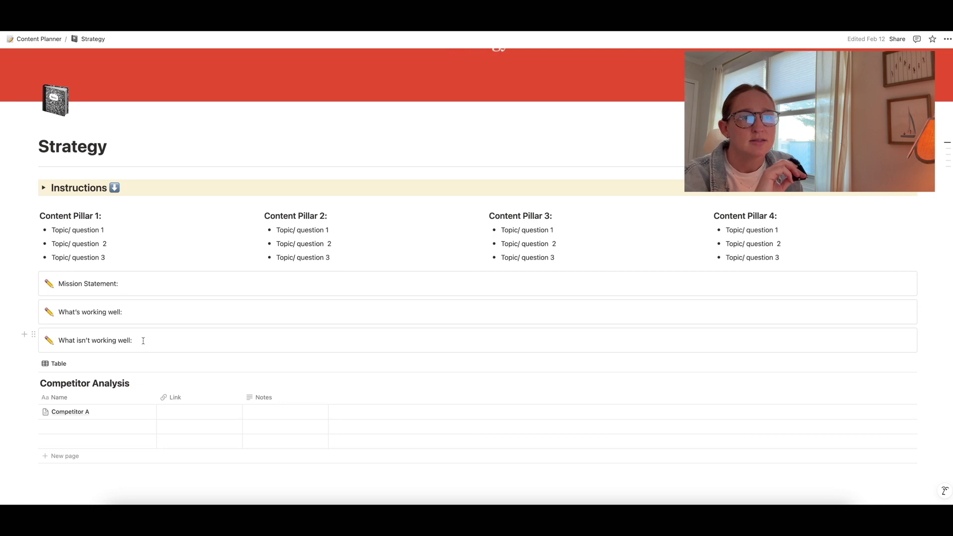
pyautogui.scroll(-3, 141, 341)
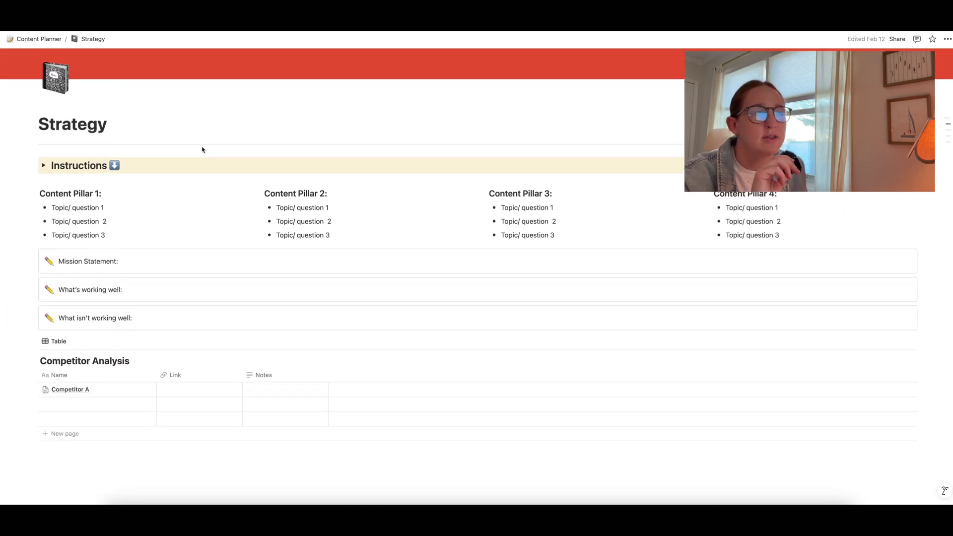
# Open the Hashtags & SEO subpage and scroll through its hashtag groupings and main keywords
pyautogui.click(33, 38)
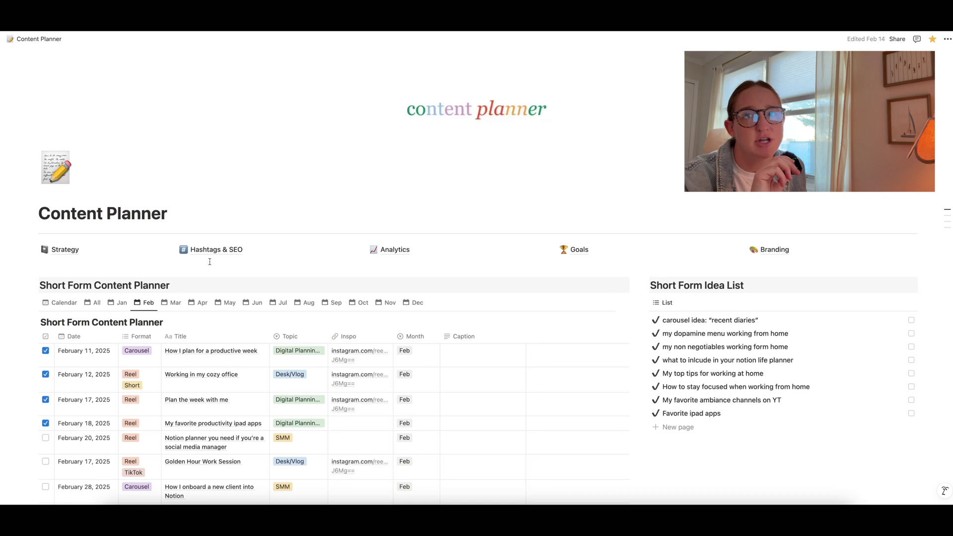
pyautogui.click(217, 250)
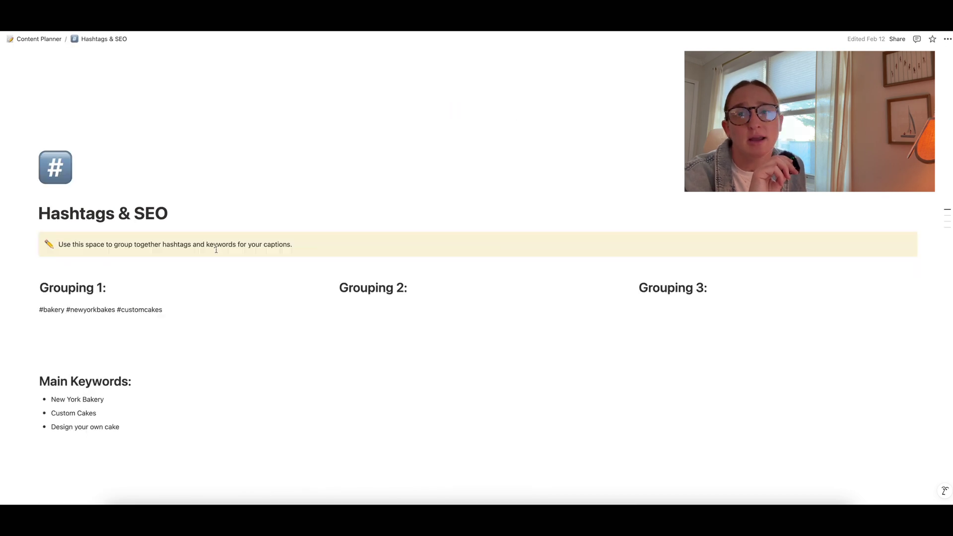
pyautogui.scroll(-2, 213, 315)
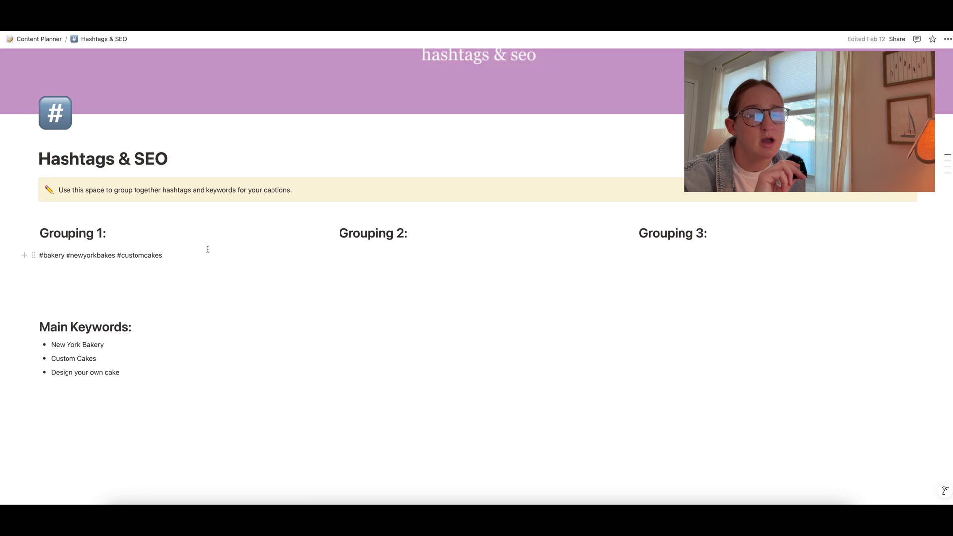
pyautogui.scroll(-2, 191, 309)
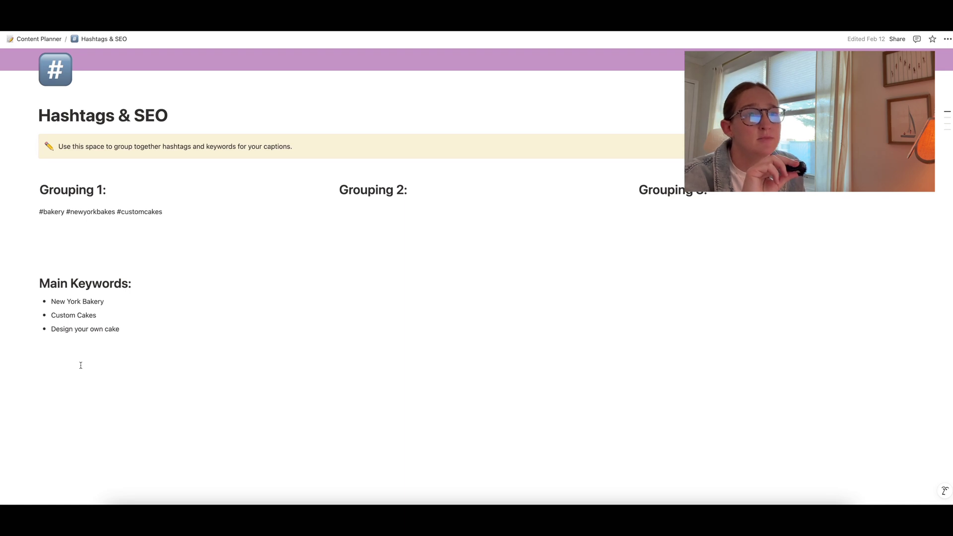
pyautogui.scroll(3, 195, 320)
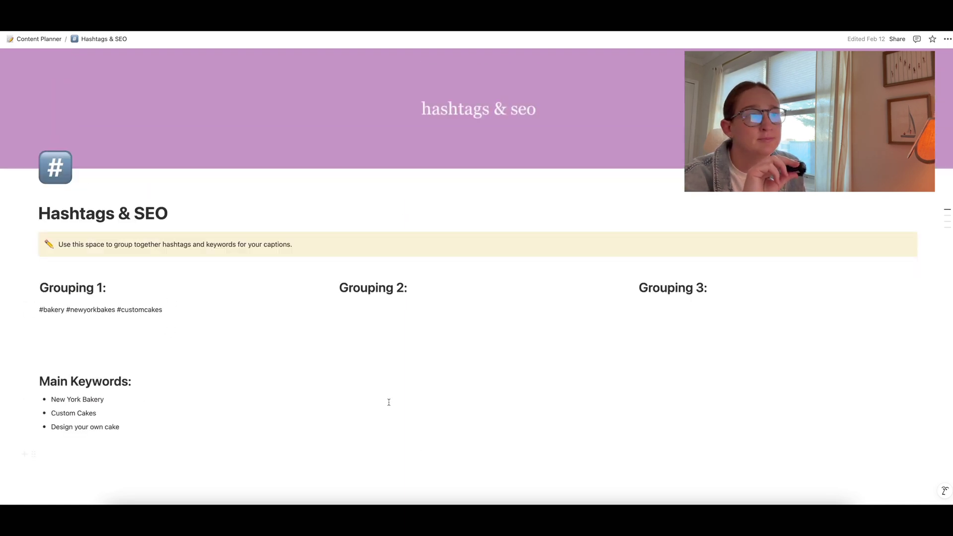
# On the Analytics page, duplicate January 2024, move the copy below December 2024, and open it
pyautogui.click(40, 40)
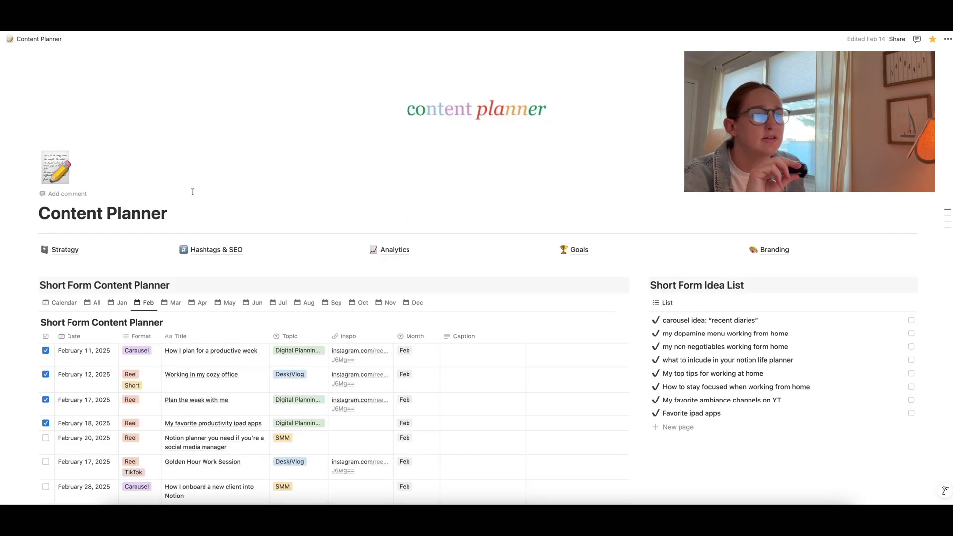
pyautogui.click(396, 250)
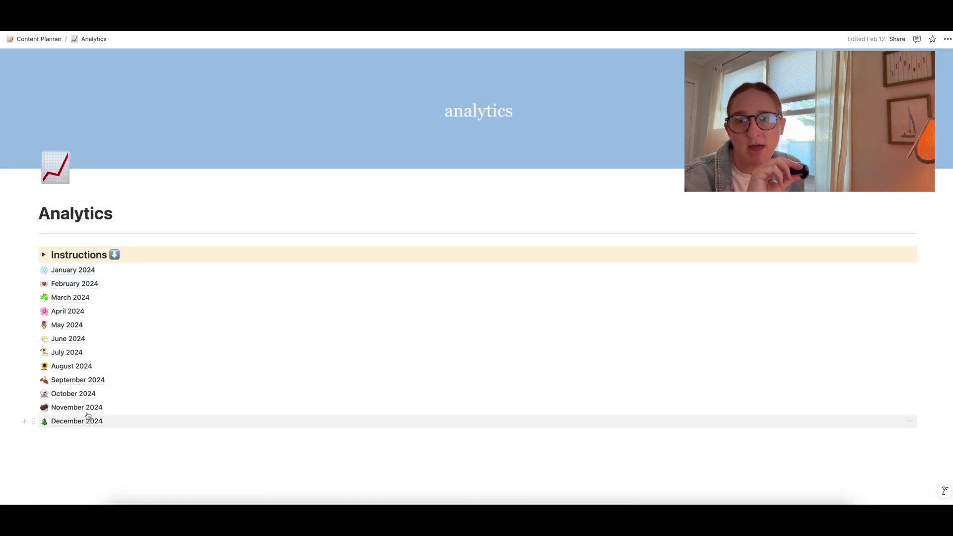
pyautogui.moveTo(71, 271)
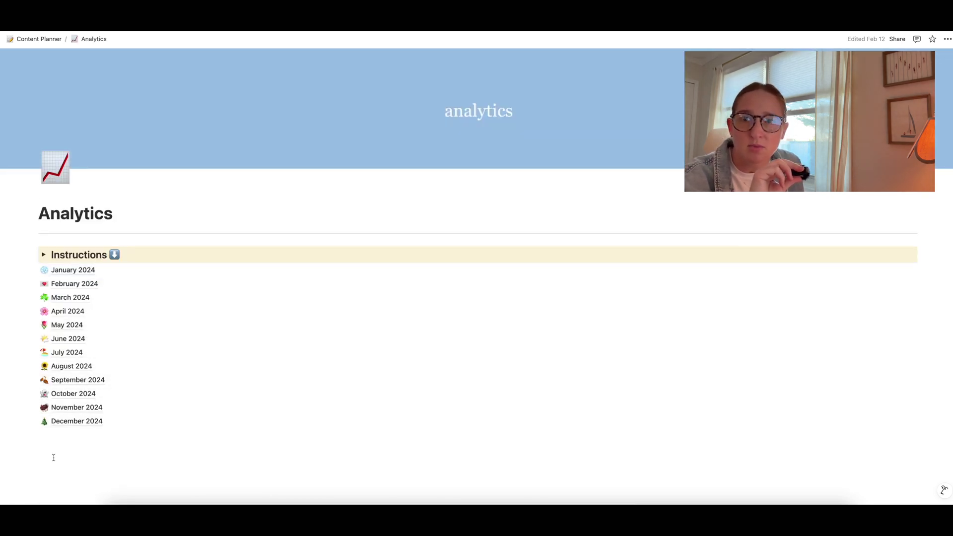
pyautogui.scroll(-2, 69, 378)
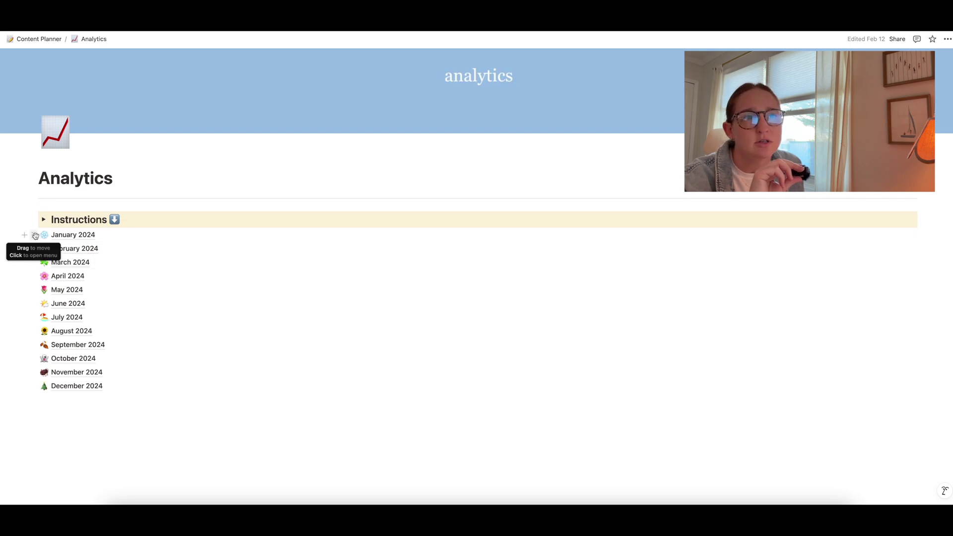
pyautogui.click(36, 235)
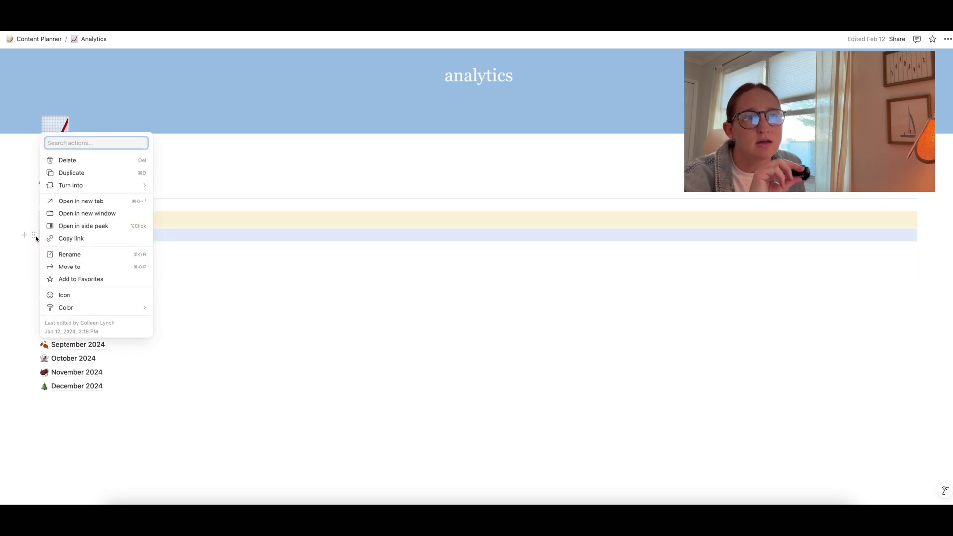
pyautogui.click(76, 174)
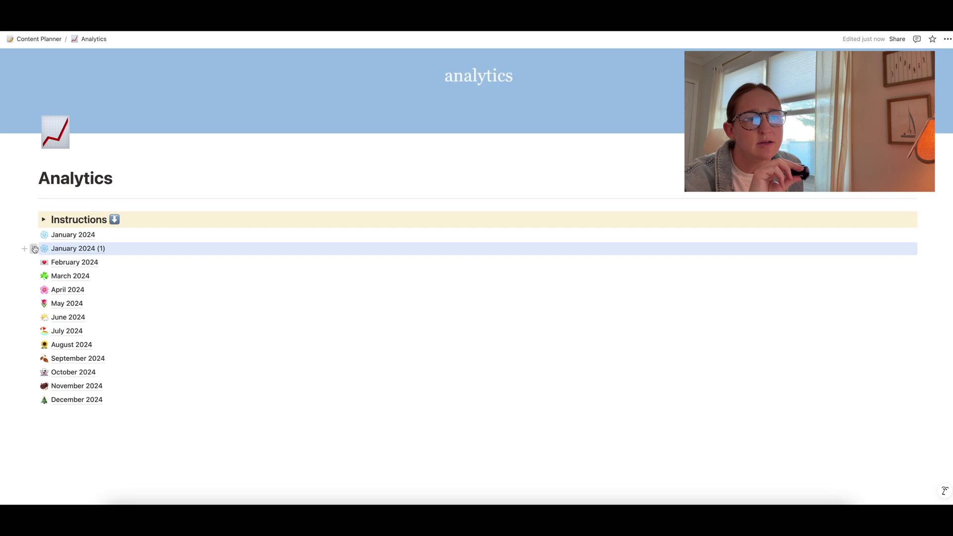
pyautogui.moveTo(33, 249); pyautogui.dragTo(34, 407)
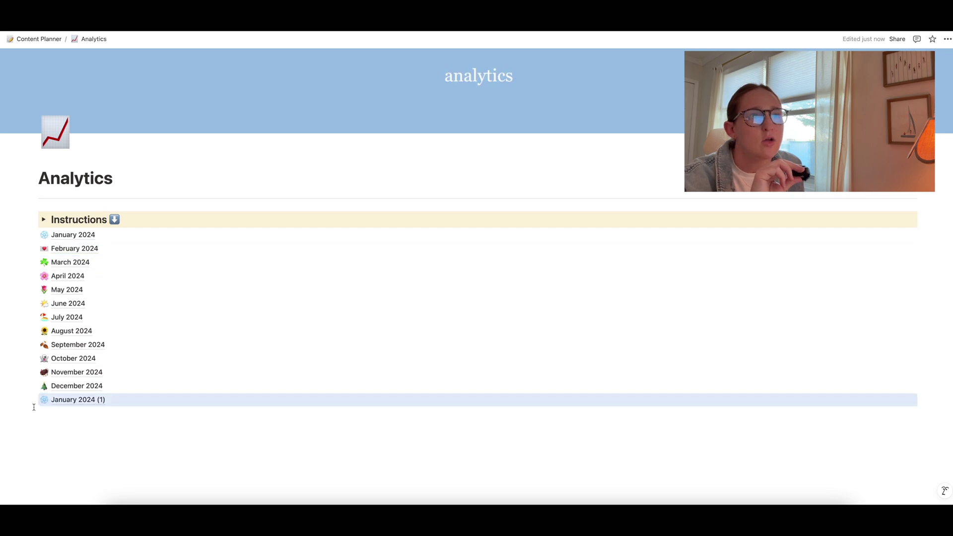
pyautogui.click(92, 399)
# Retitle the duplicated page 'January 2025' by changing 4 to 5 and deleting '(1)'
pyautogui.click(148, 212)
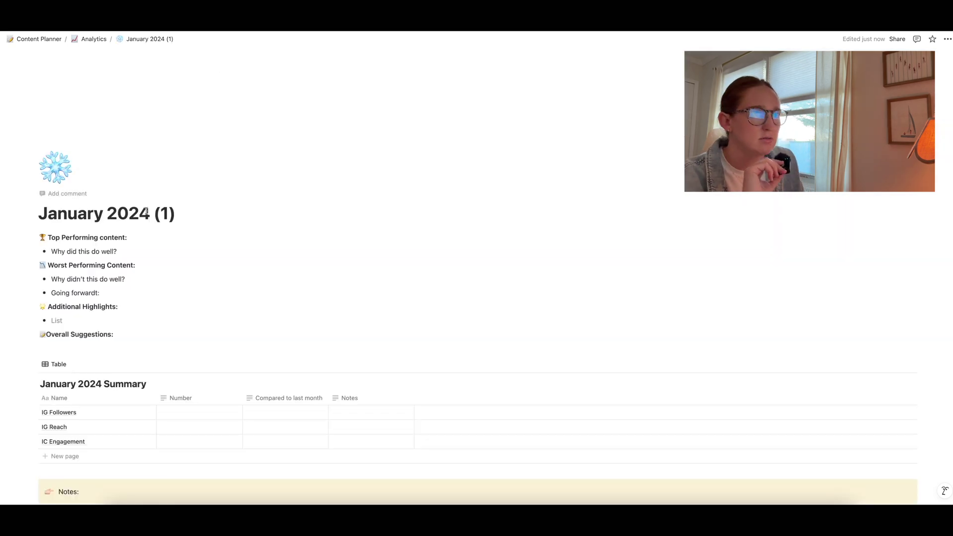
pyautogui.press('BackSpace')
pyautogui.write('5')
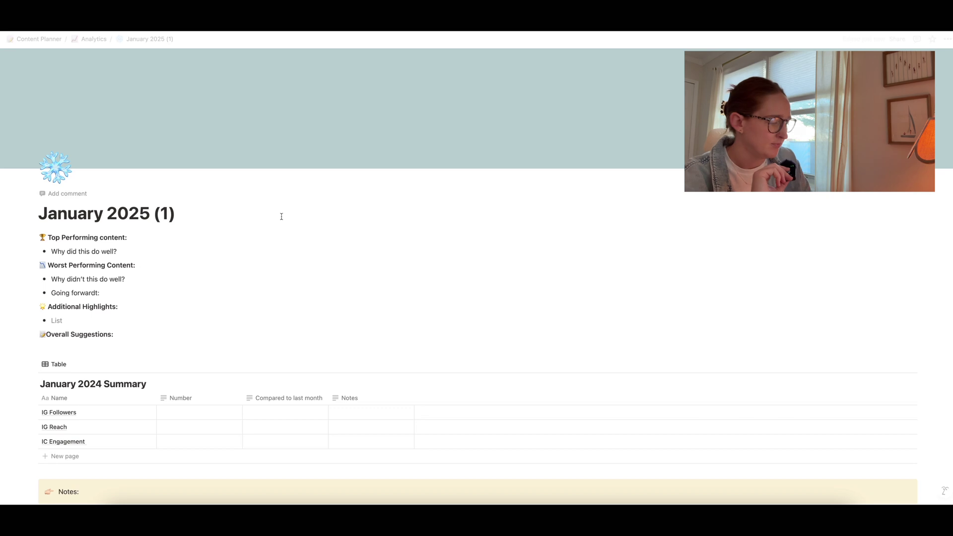
pyautogui.click(182, 216)
pyautogui.press('BackSpace')
pyautogui.press('BackSpace')
pyautogui.press('BackSpace')
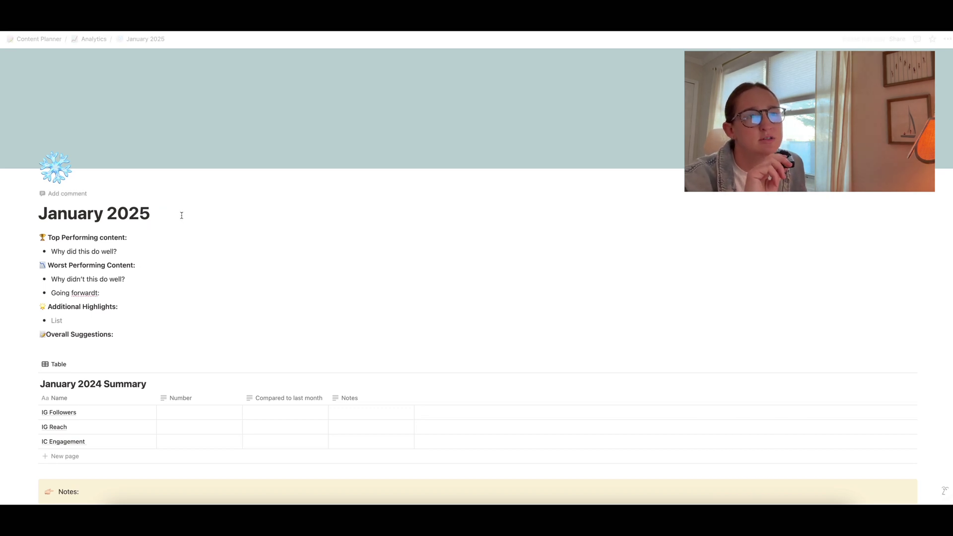
# Scroll through the January 2025 page, then return to the Content Planner home page
pyautogui.scroll(-1, 163, 262)
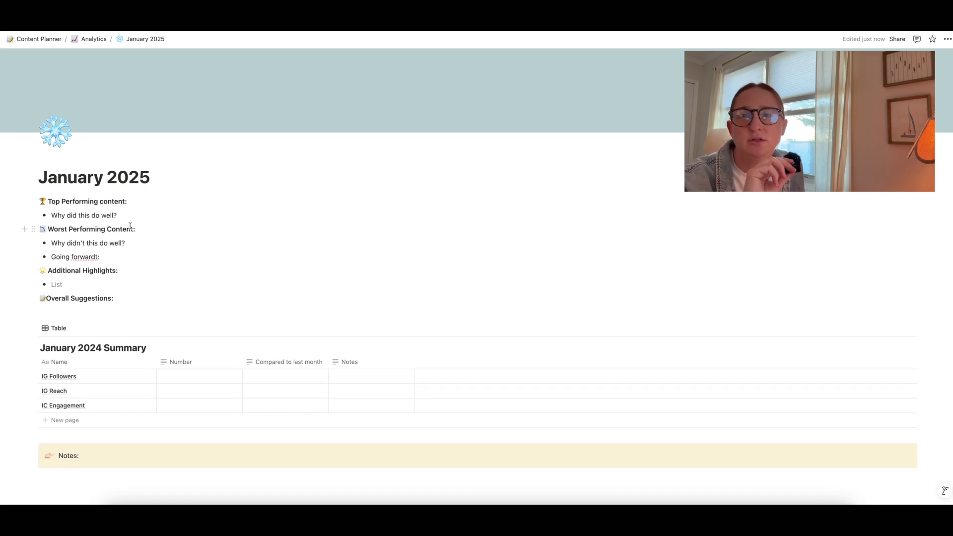
pyautogui.scroll(-2, 137, 281)
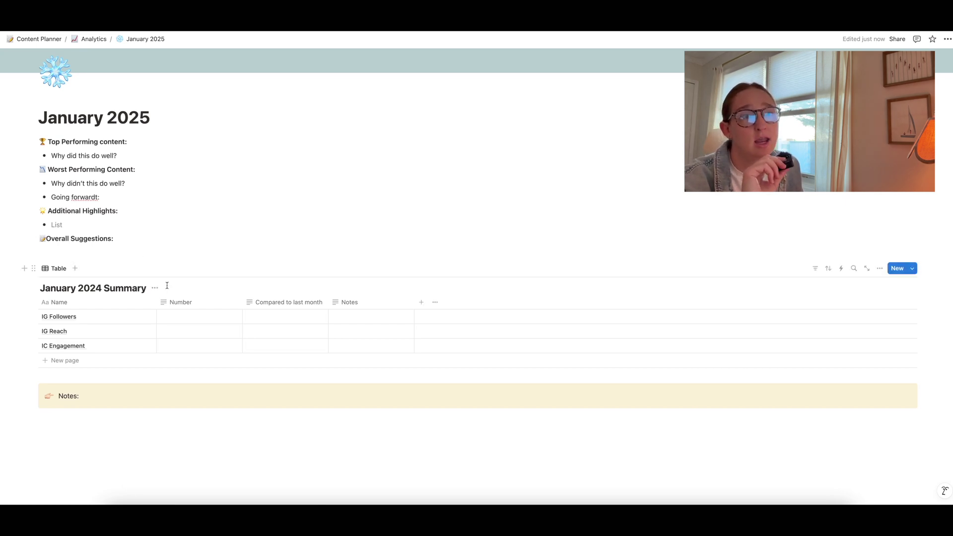
pyautogui.scroll(-1, 115, 324)
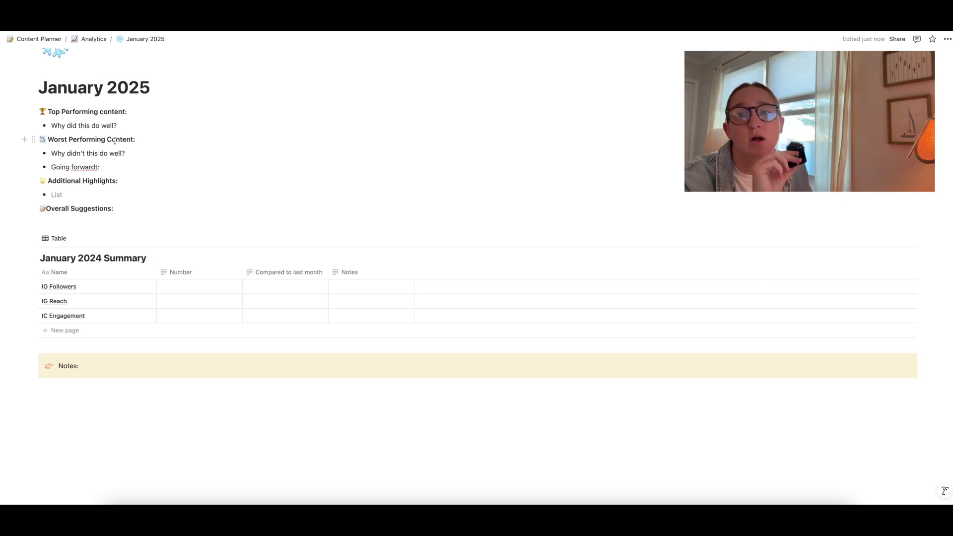
pyautogui.click(41, 39)
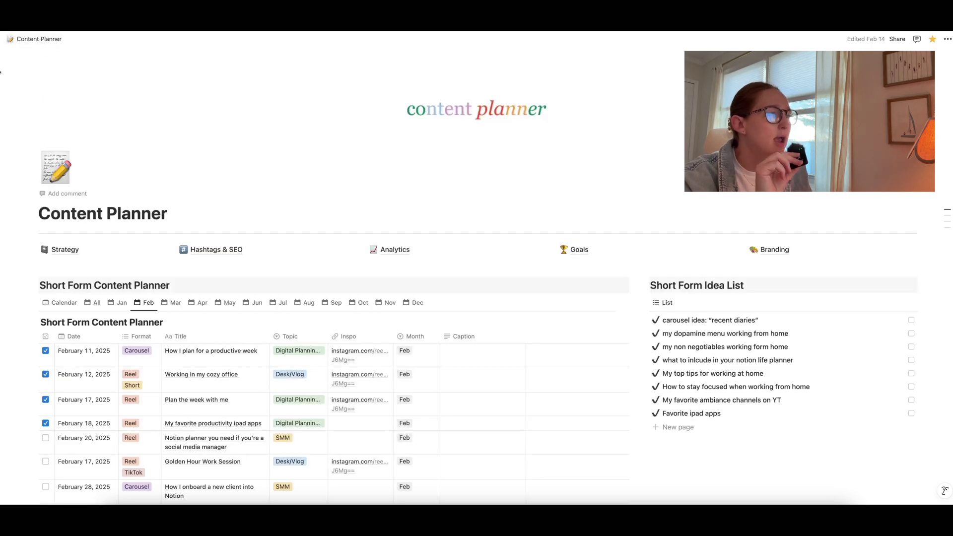
# Open the Goals page, peek at Goal 1 in a side panel, then return to Content Planner
pyautogui.click(575, 251)
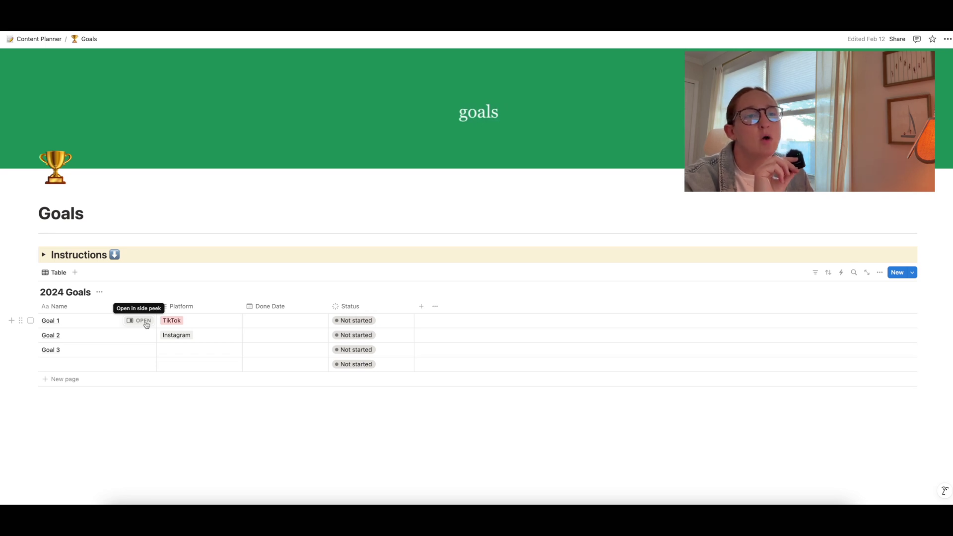
pyautogui.click(144, 321)
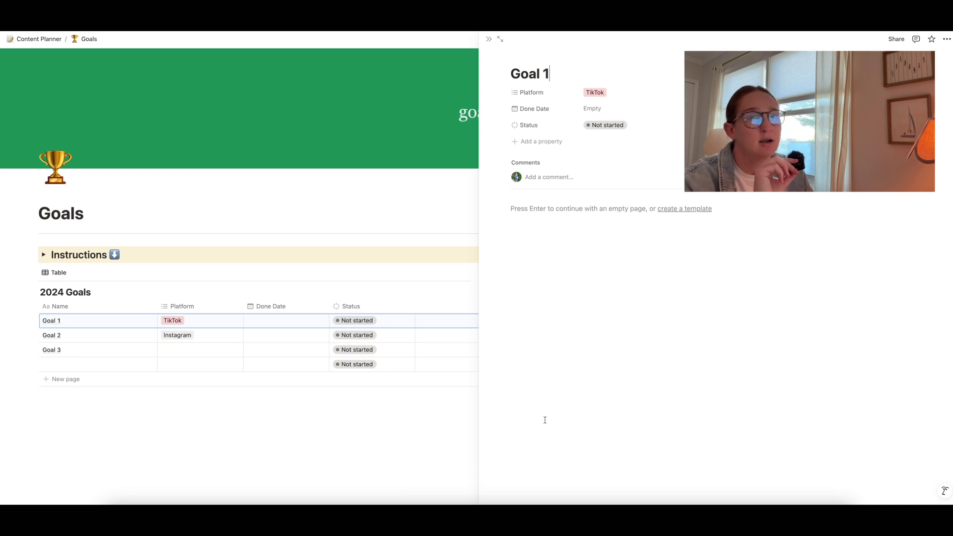
pyautogui.press('Escape')
pyautogui.click(40, 39)
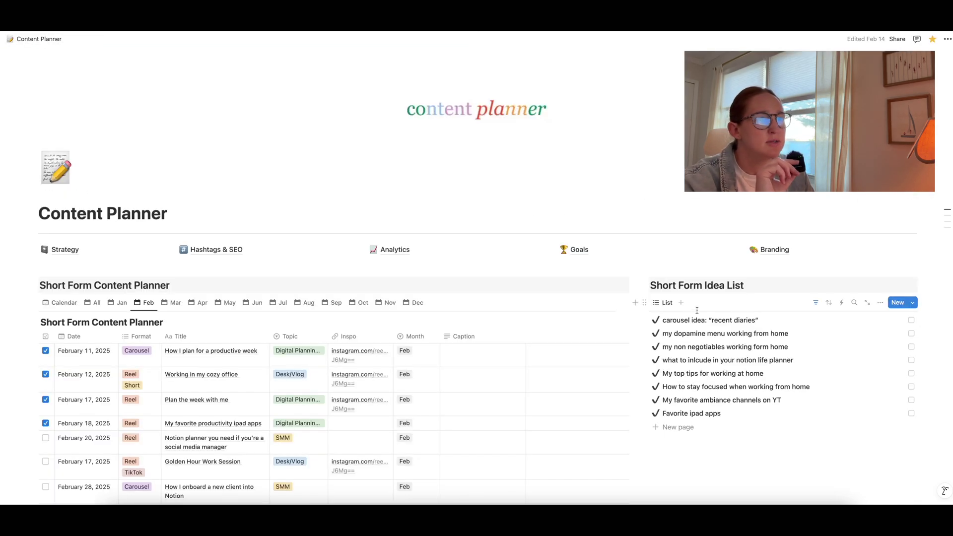
pyautogui.click(768, 250)
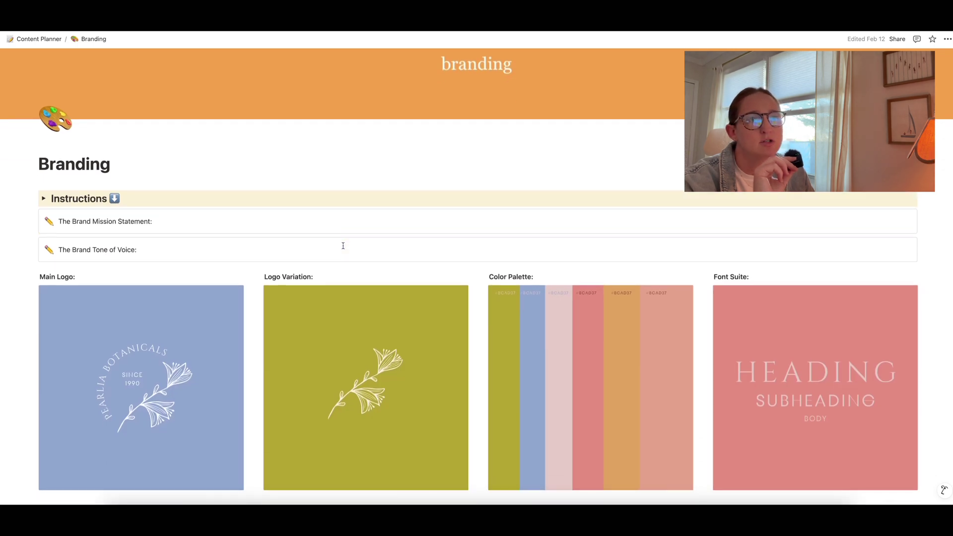
pyautogui.scroll(-1, 343, 246)
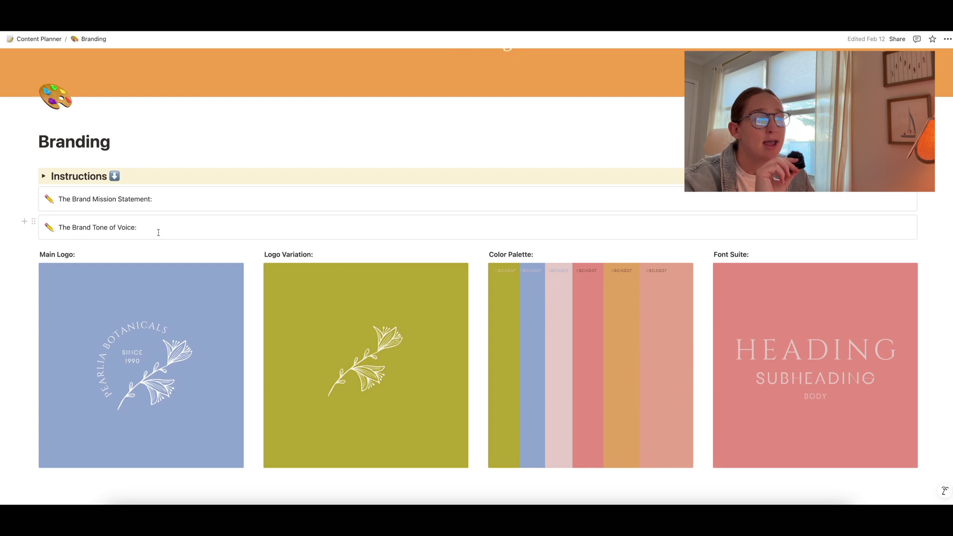
pyautogui.scroll(-3, 158, 232)
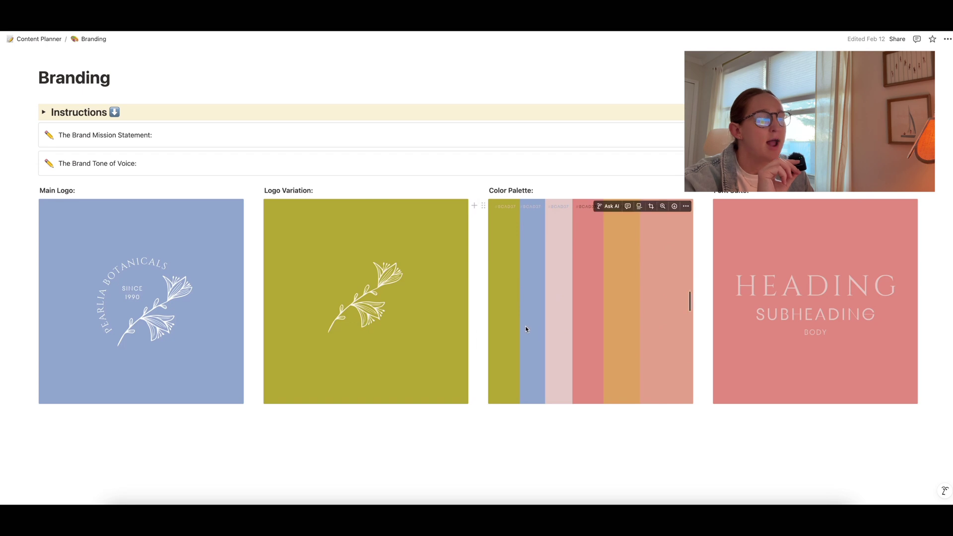
pyautogui.scroll(1, 546, 326)
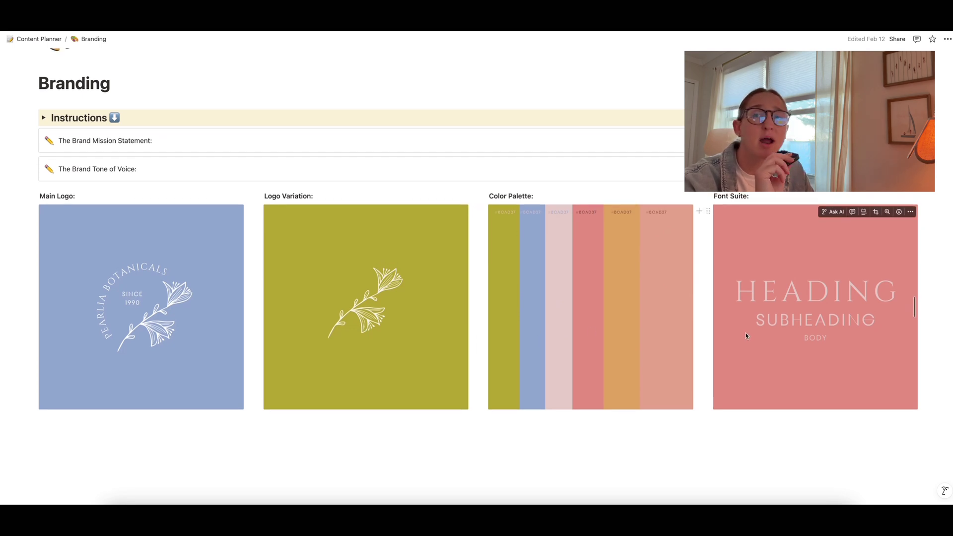
pyautogui.scroll(-1, 746, 336)
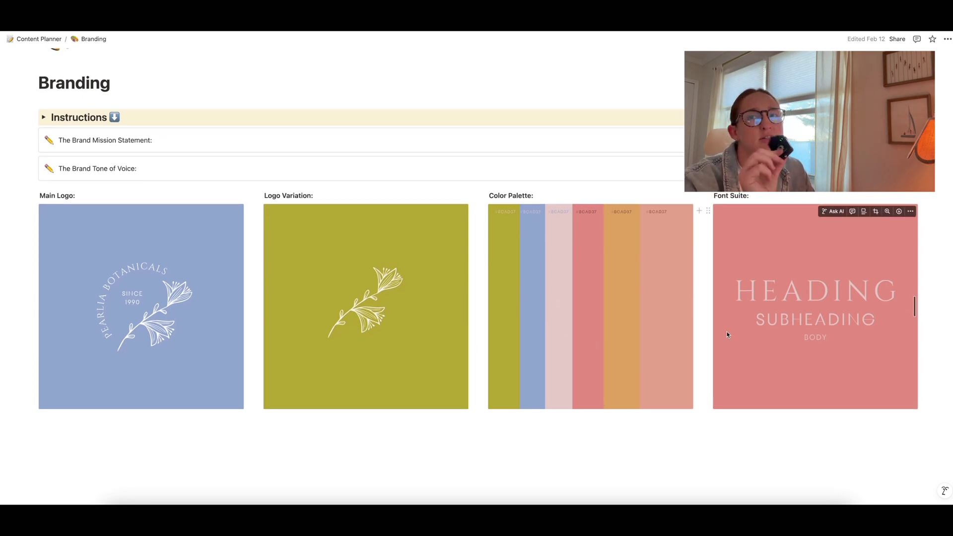
pyautogui.scroll(-1, 698, 326)
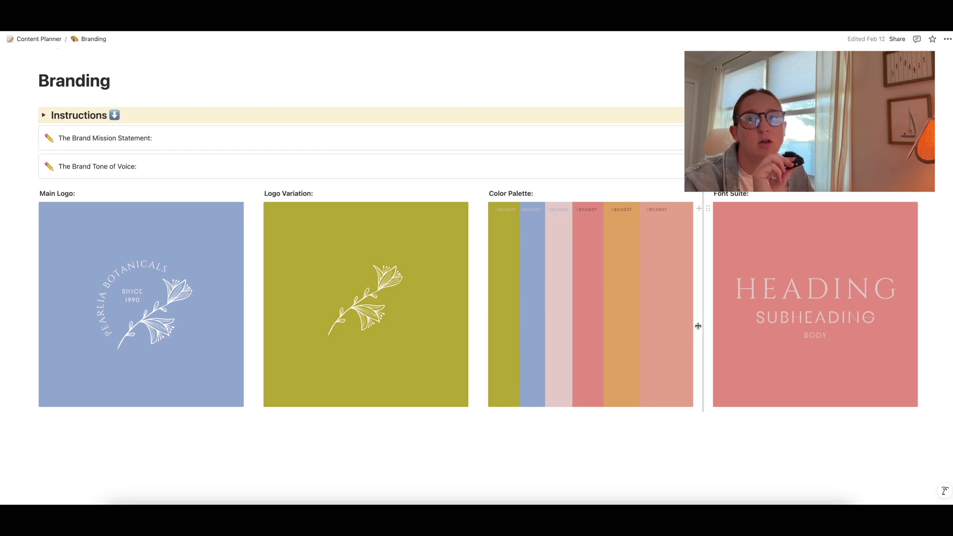